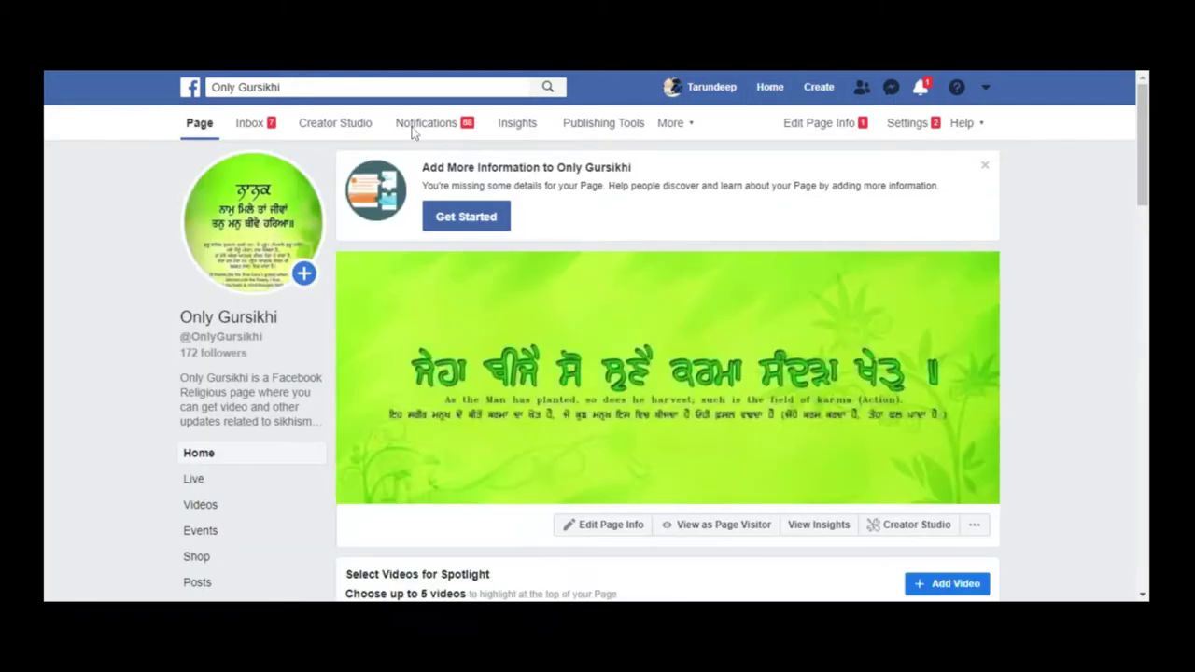
# Open Rights Manager in Creator Studio and search the selectable pages for "only".
pyautogui.click(364, 128)
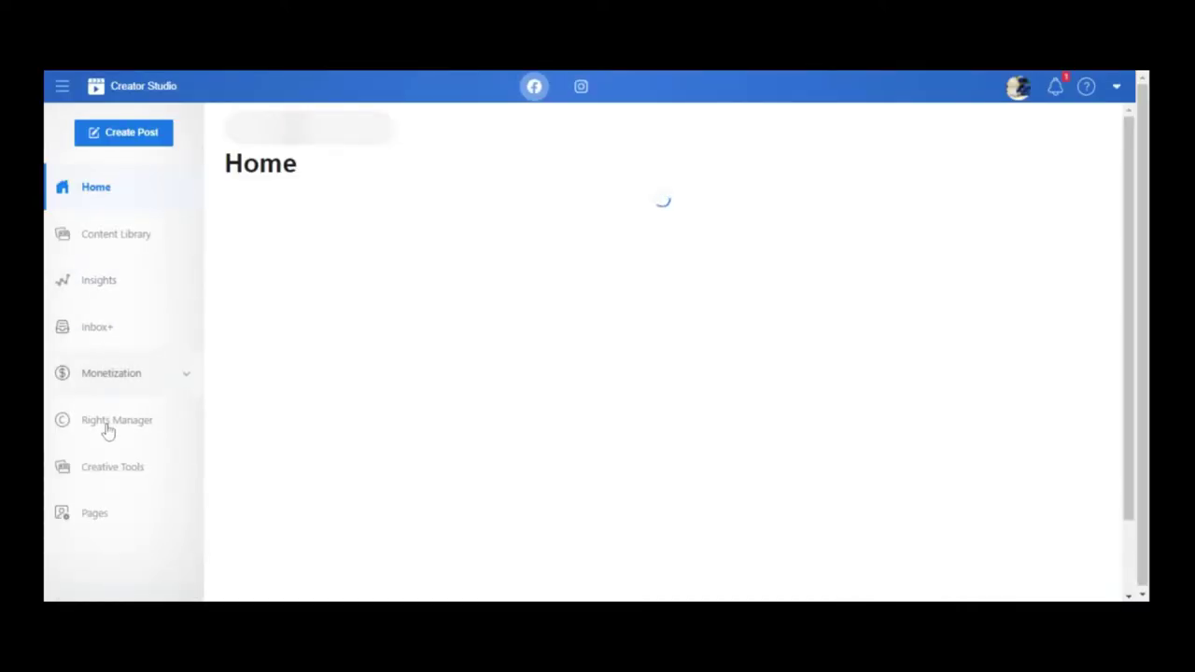
pyautogui.click(108, 427)
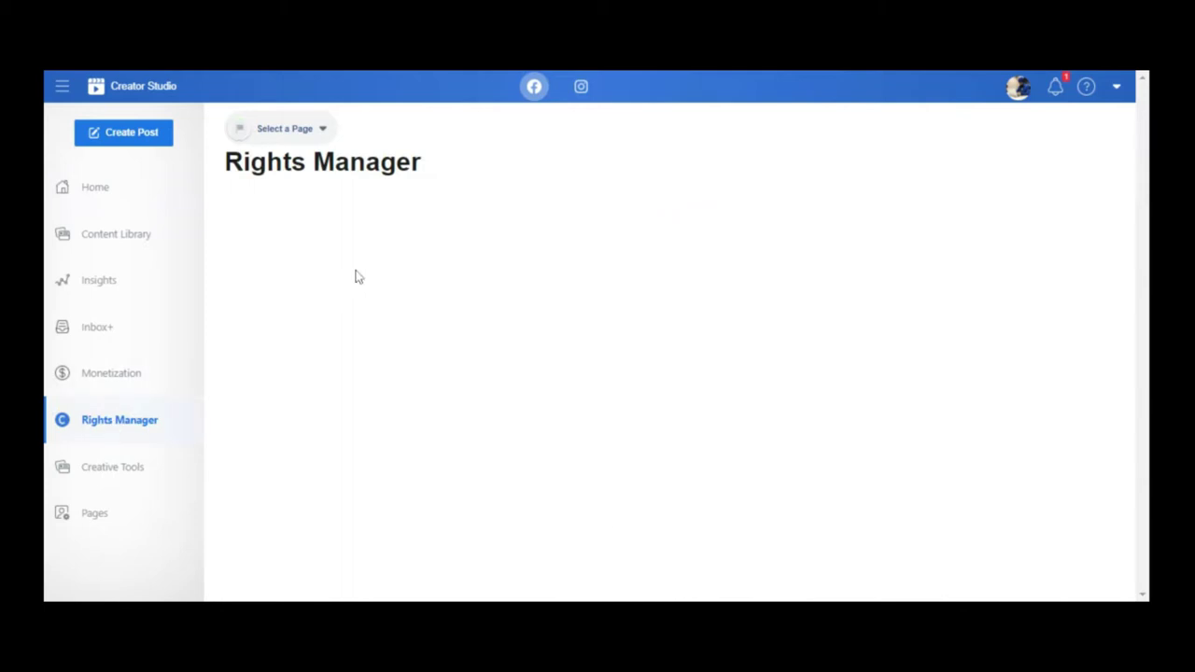
pyautogui.click(322, 131)
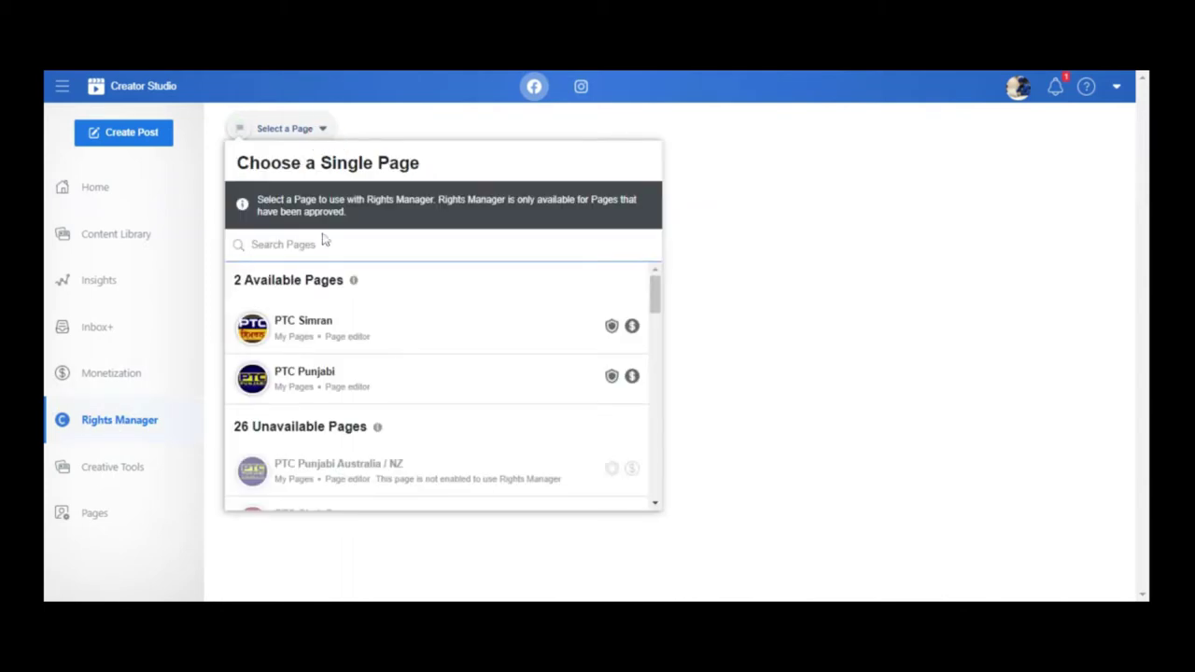
pyautogui.write('only')
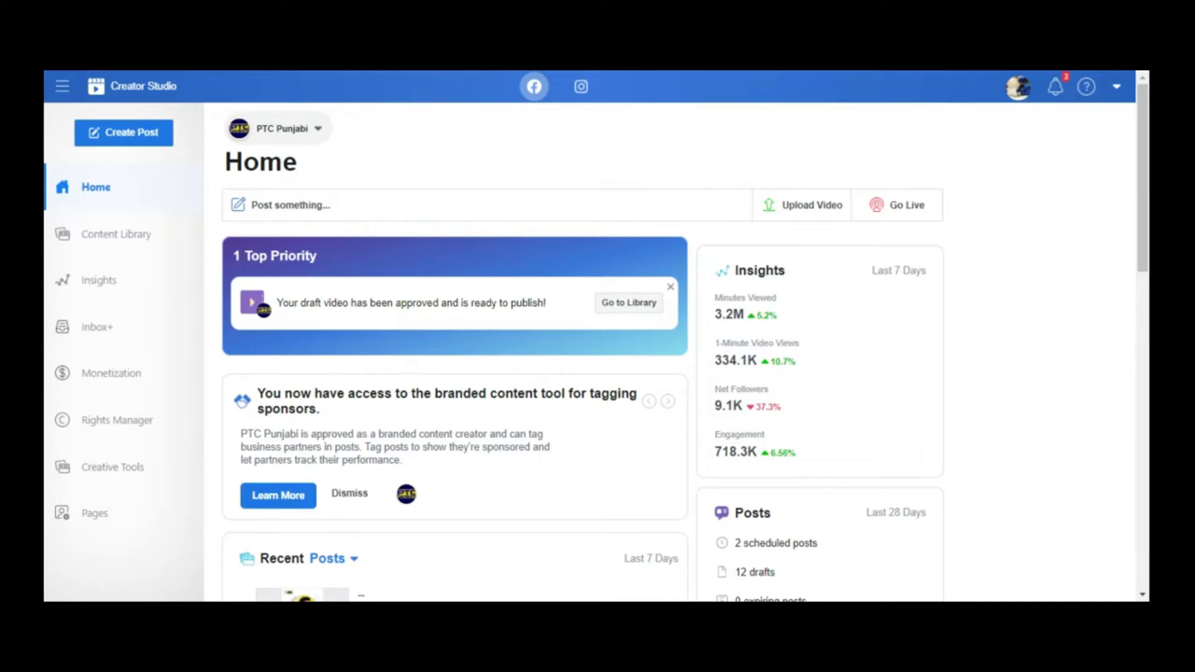
# Open the match rules of the PTC Punjabi page in Rights Manager and look through the existing rules.
pyautogui.scroll(-1, 624, 144)
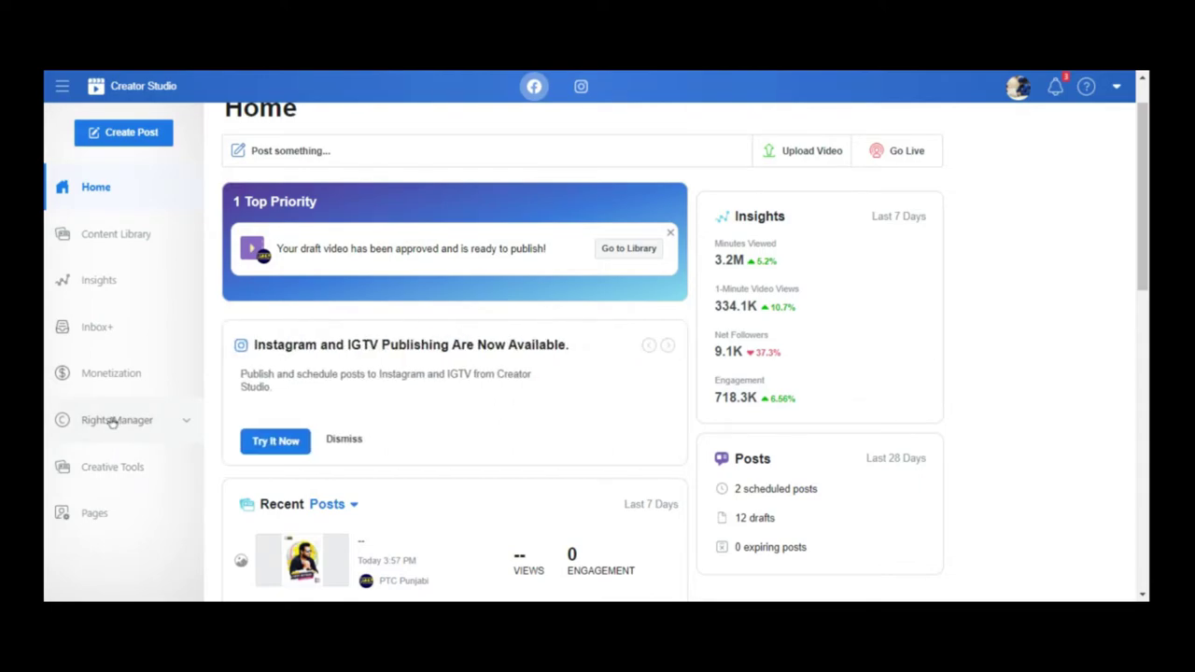
pyautogui.click(112, 424)
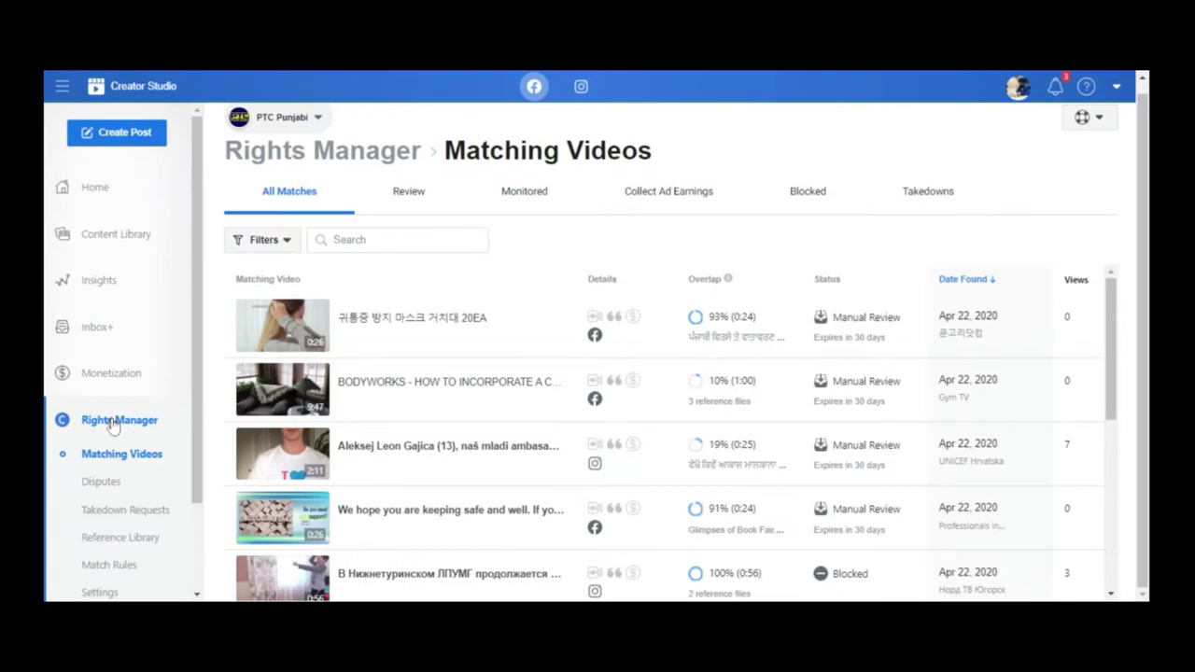
pyautogui.scroll(-2, 112, 424)
pyautogui.click(114, 459)
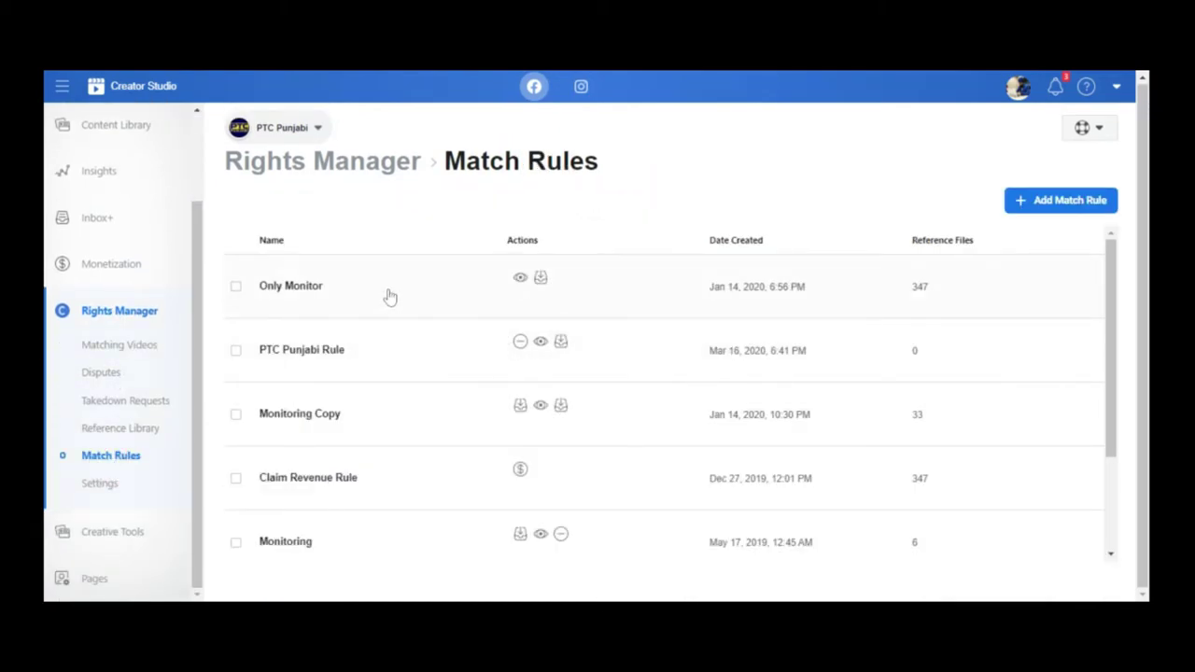
pyautogui.scroll(-1, 391, 297)
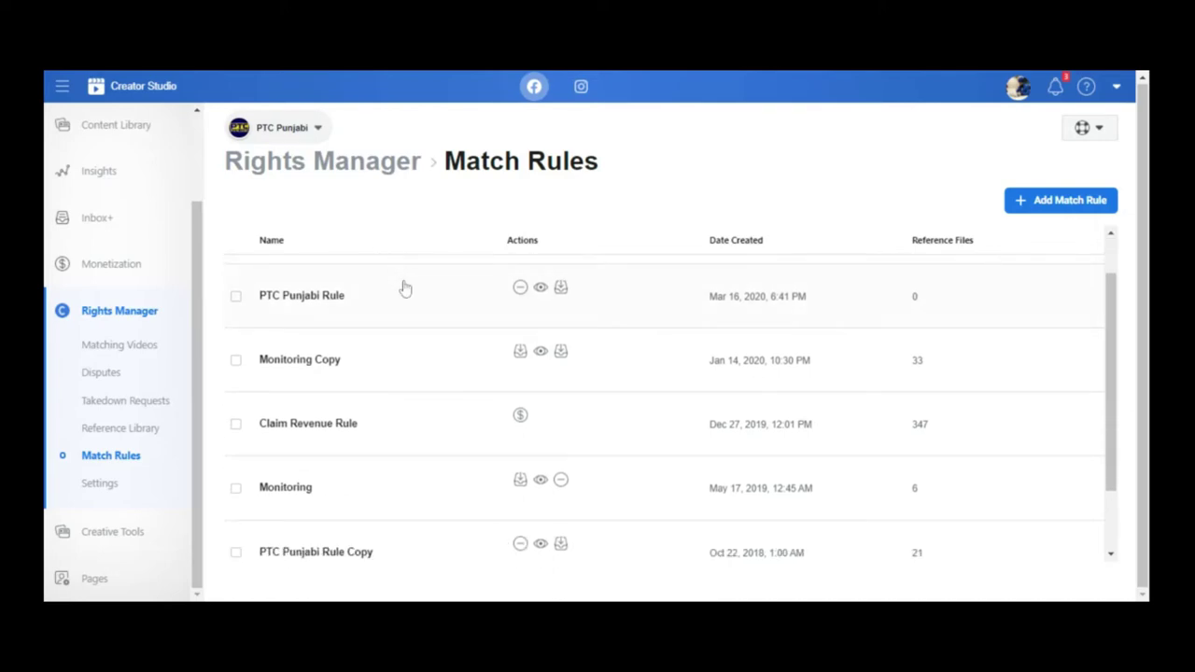
# Start a new match rule and name it "Match Rules Testing".
pyautogui.click(1074, 202)
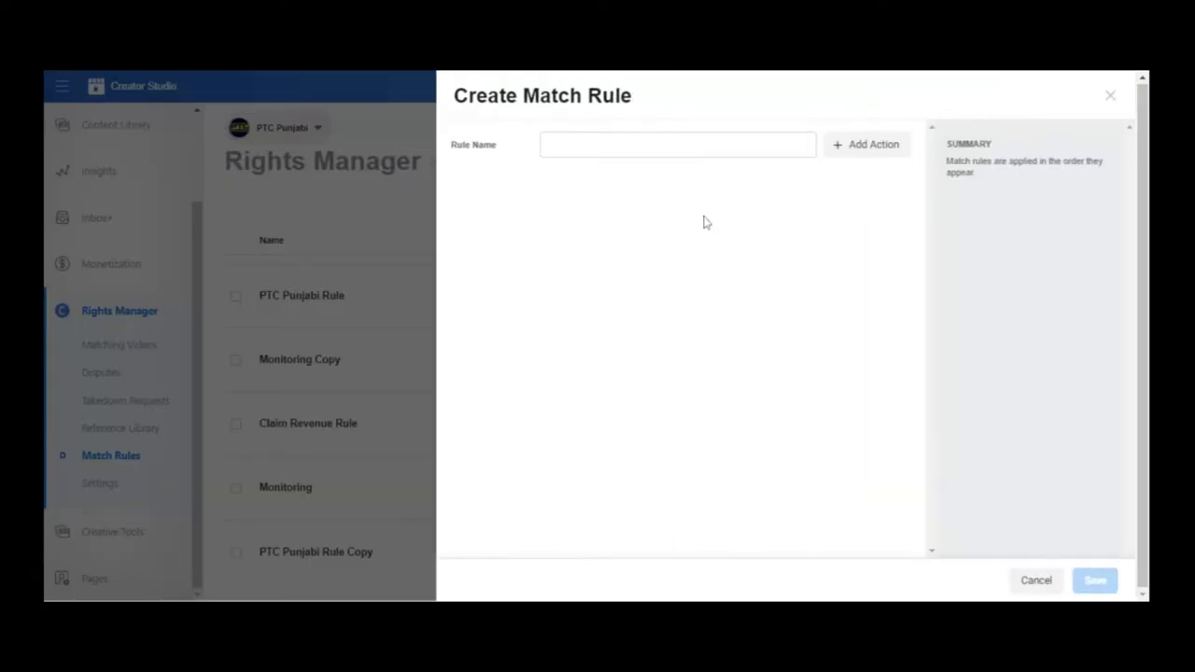
pyautogui.click(626, 143)
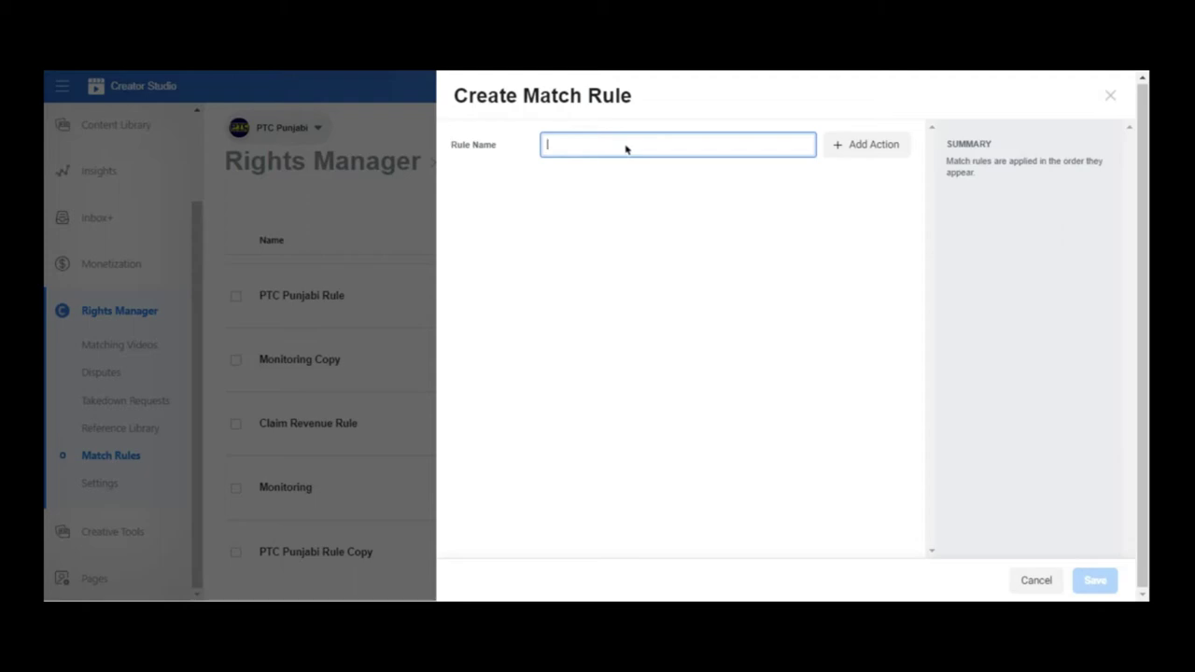
pyautogui.write('Match R')
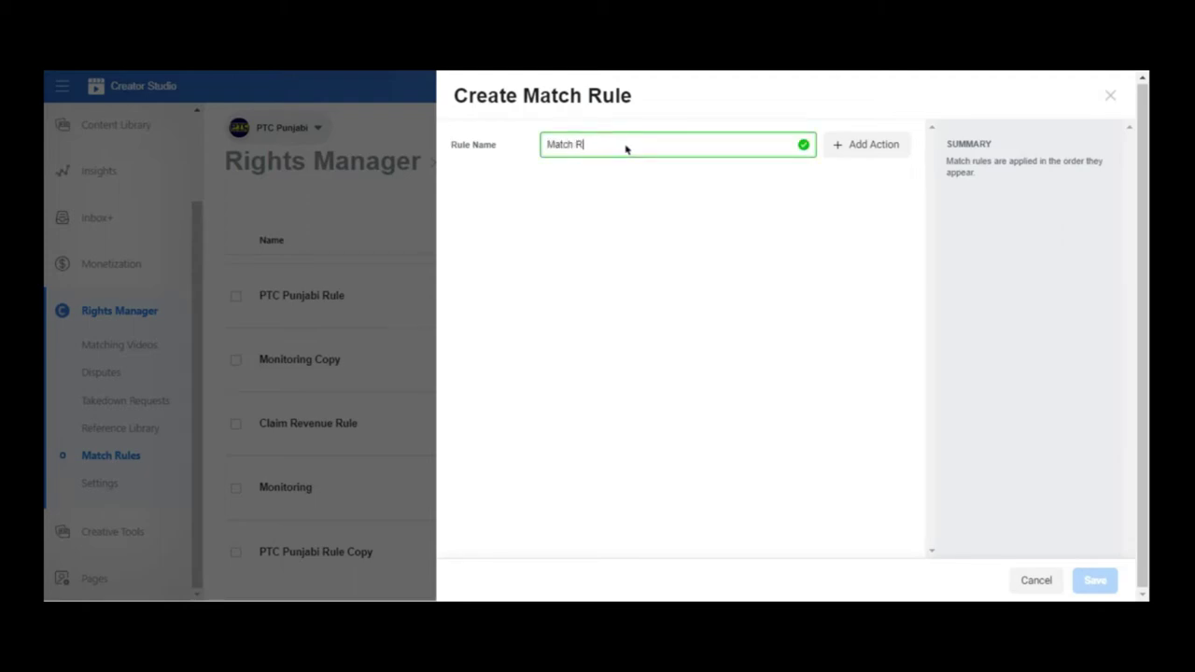
pyautogui.write('ules Testing')
# Add the Claim Ad Earnings (Facebook Only) action to the new match rule.
pyautogui.click(881, 147)
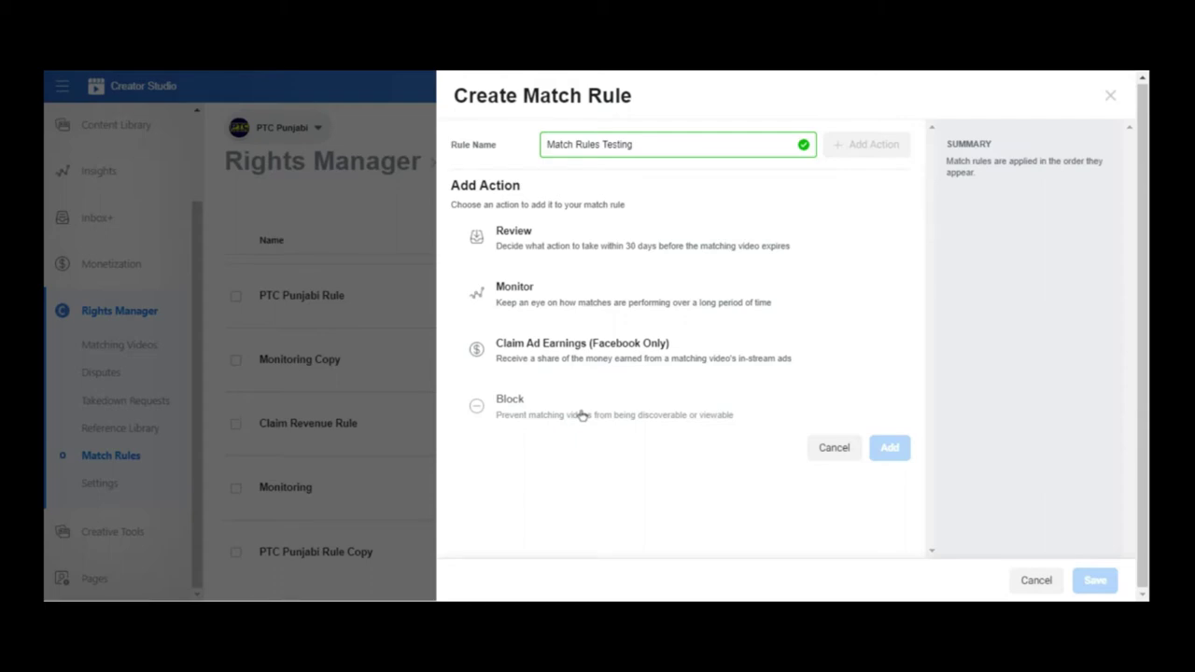
pyautogui.click(568, 366)
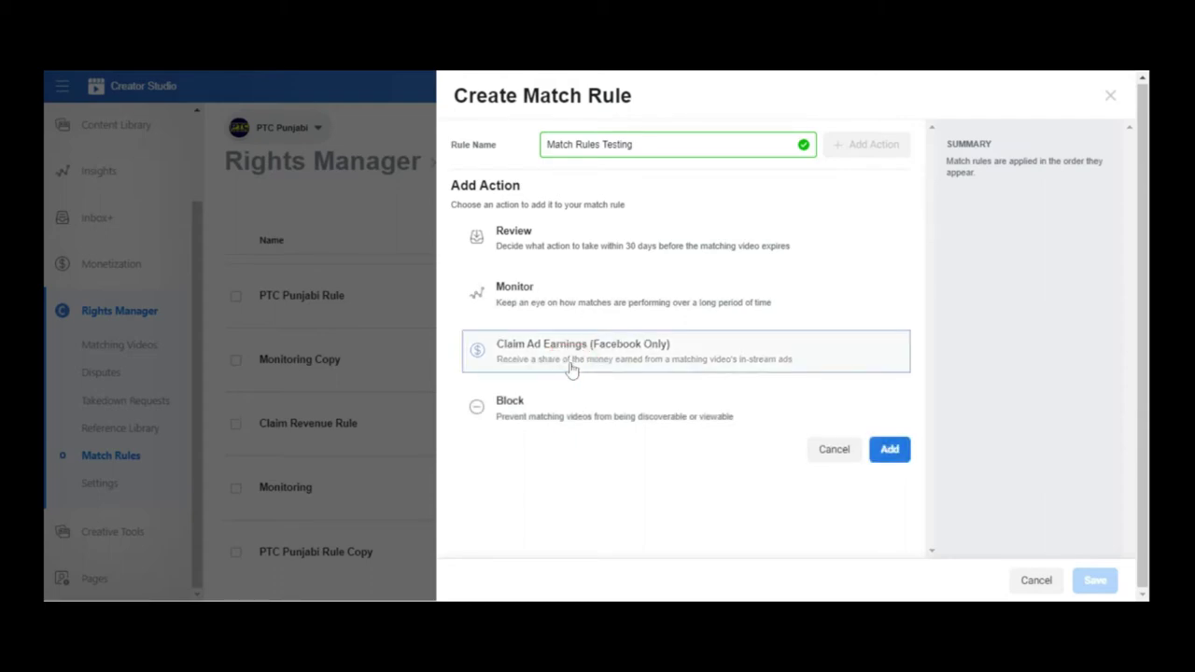
pyautogui.click(898, 462)
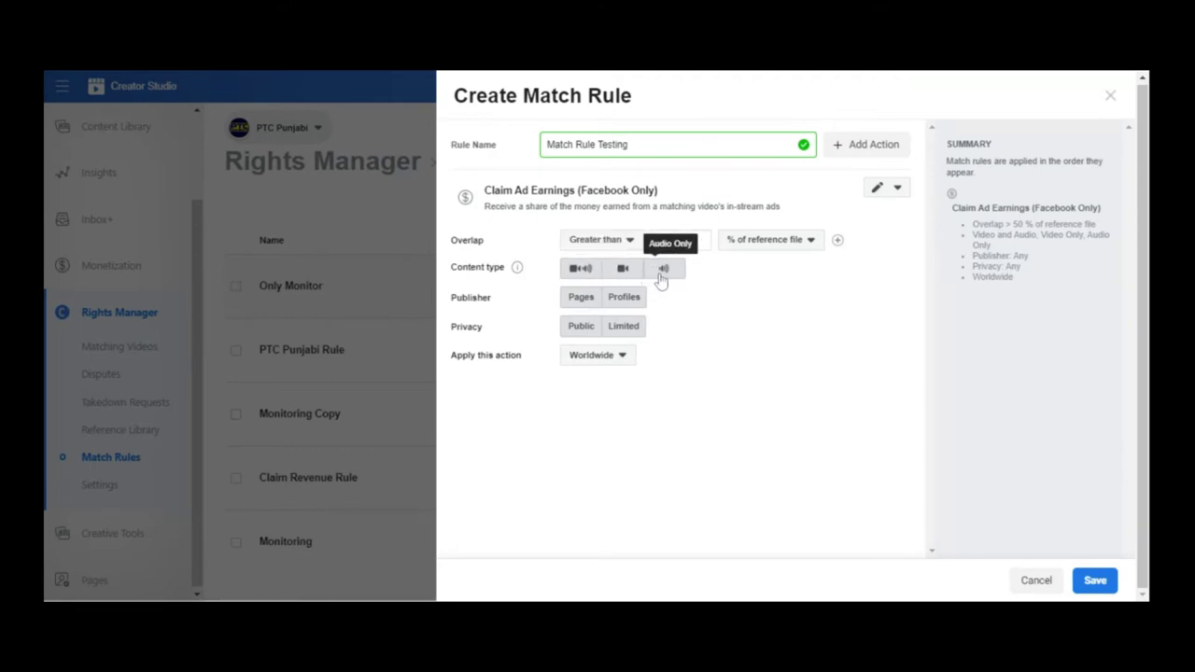
# Remove combined video and audio content, Pages publishers and Public privacy from the Claim Ad Earnings conditions.
pyautogui.click(580, 269)
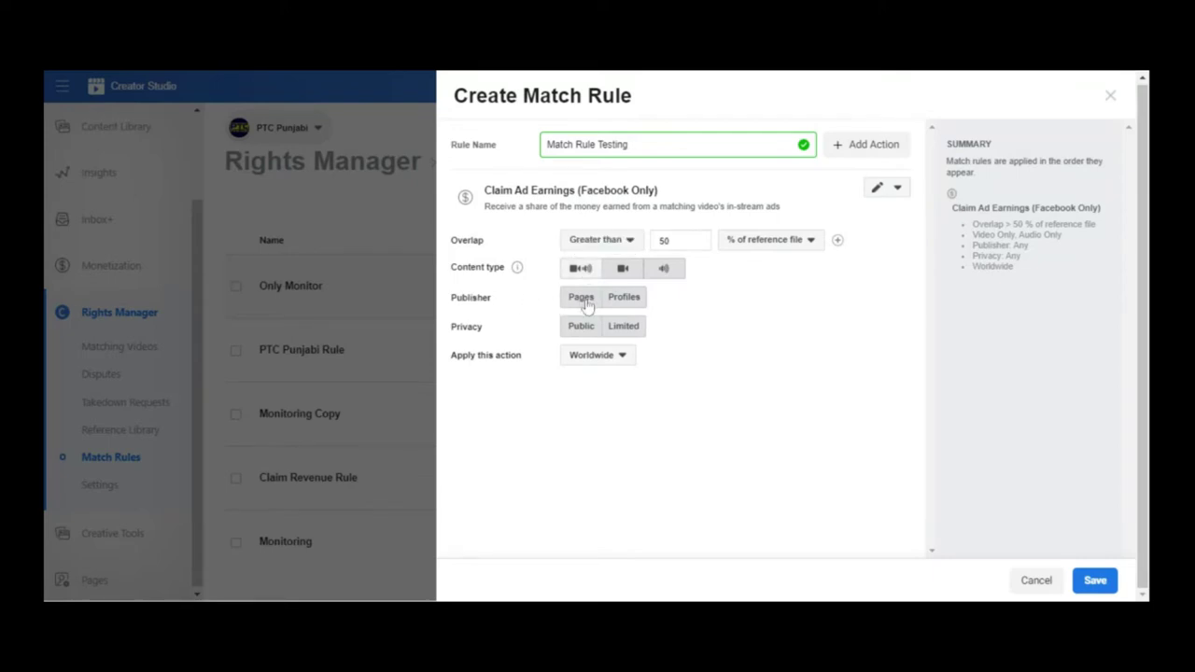
pyautogui.click(584, 300)
pyautogui.click(584, 331)
# Apply the Claim Ad Earnings action with excluded territories, adding Indonesia as the exclusion.
pyautogui.click(624, 364)
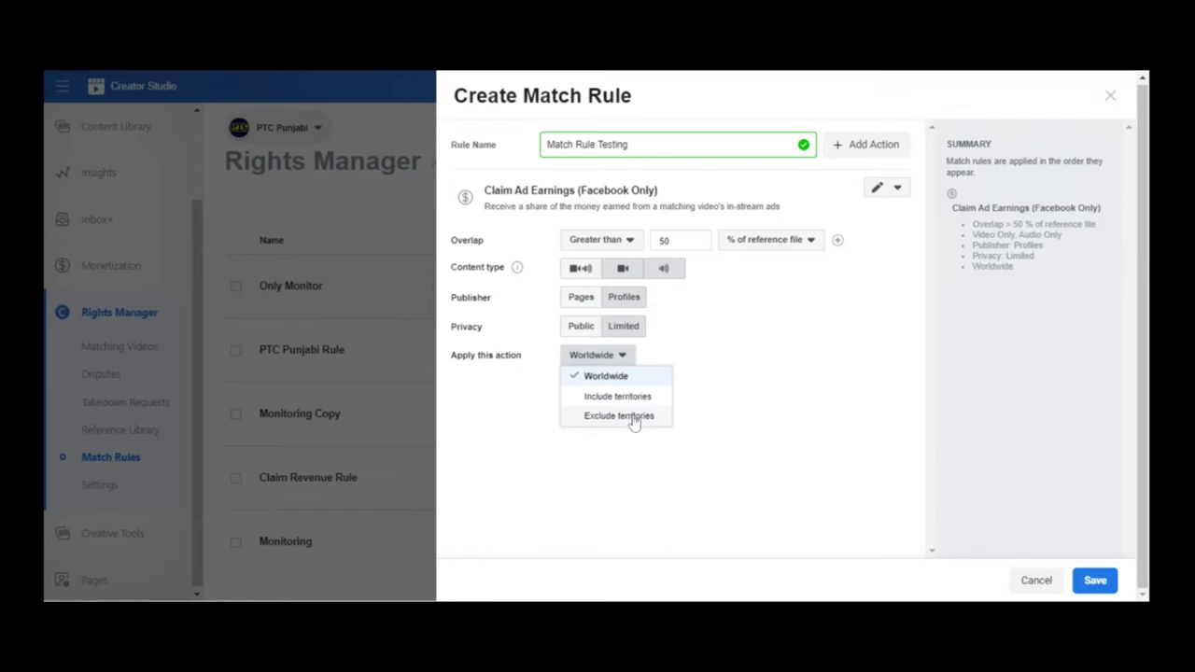
pyautogui.click(633, 420)
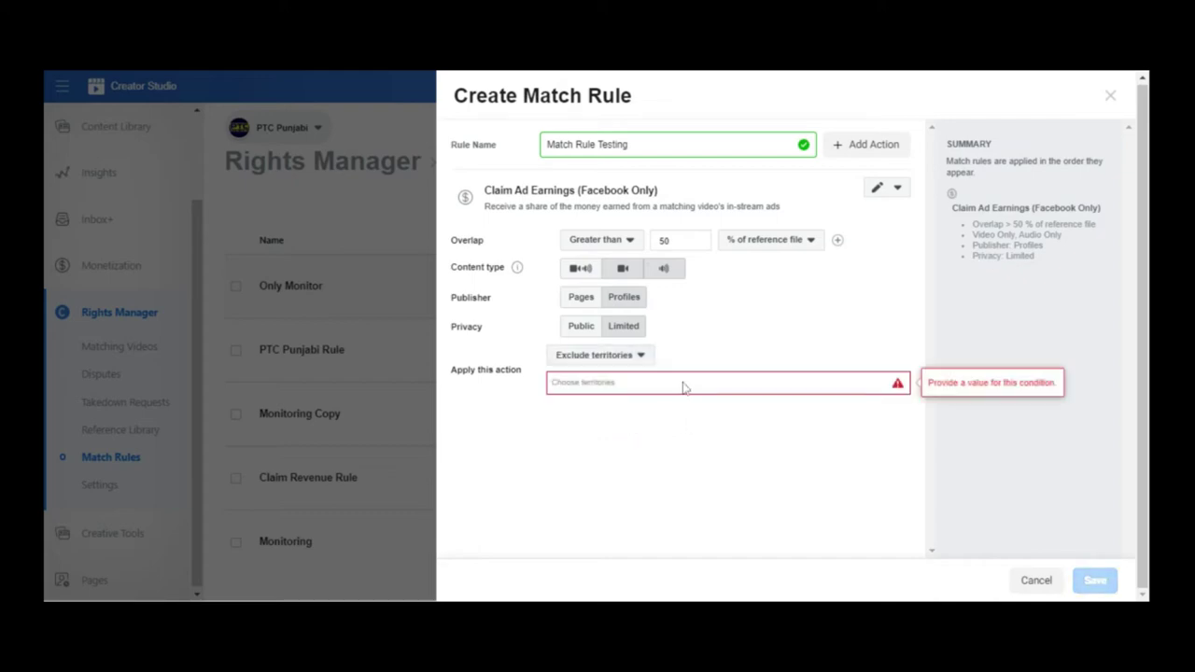
pyautogui.click(681, 385)
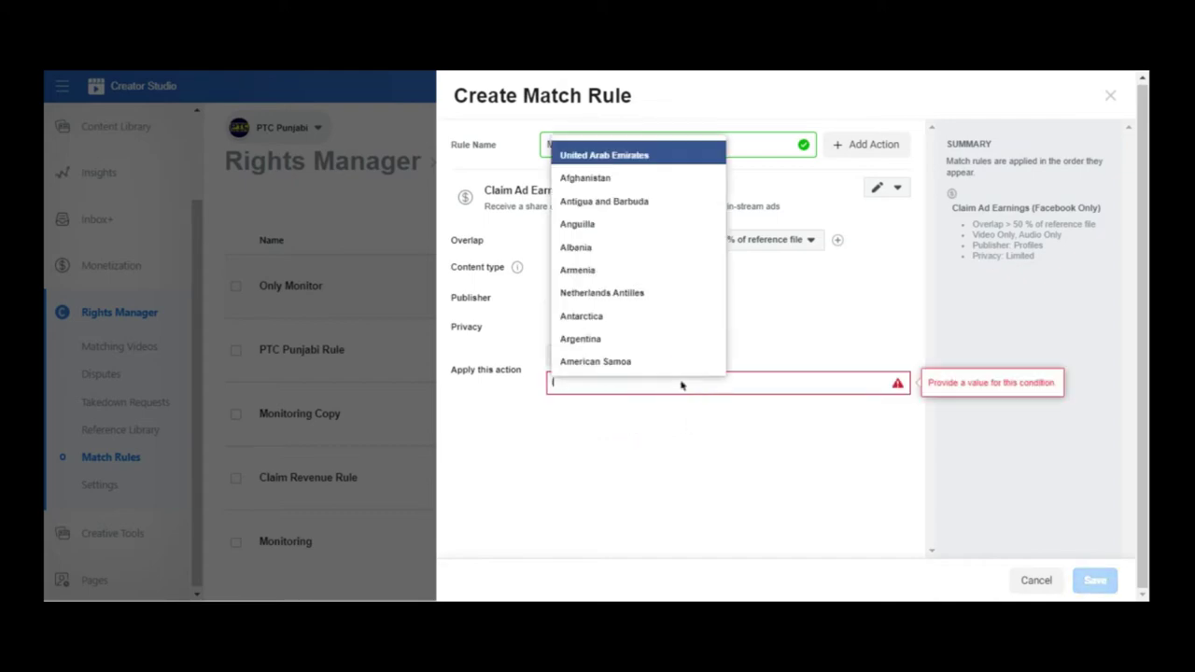
pyautogui.write('ind')
pyautogui.press('Return')
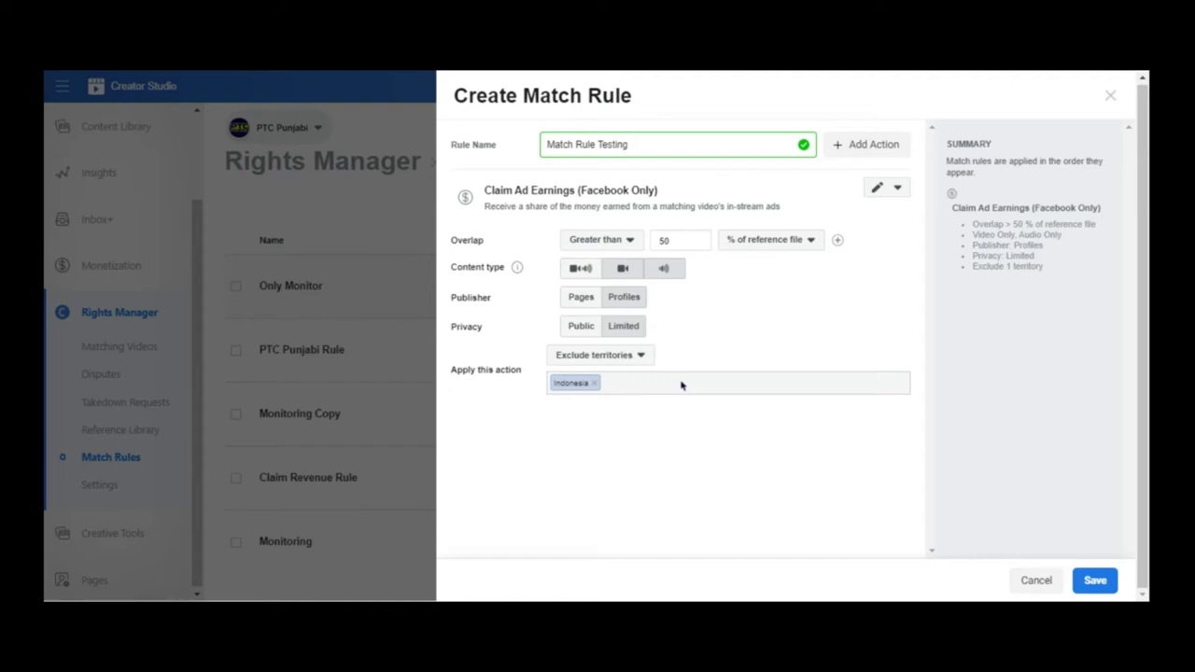
# Remove Indonesia from the excluded territories and apply the action Worldwide.
pyautogui.click(594, 383)
pyautogui.click(635, 355)
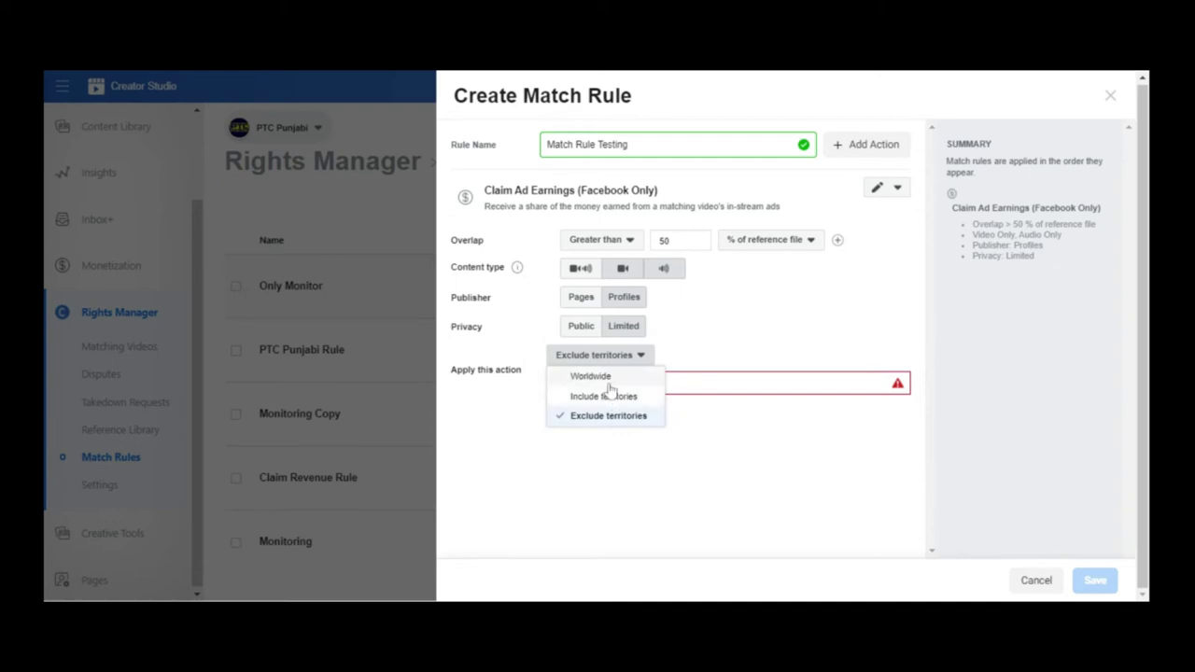
pyautogui.click(602, 376)
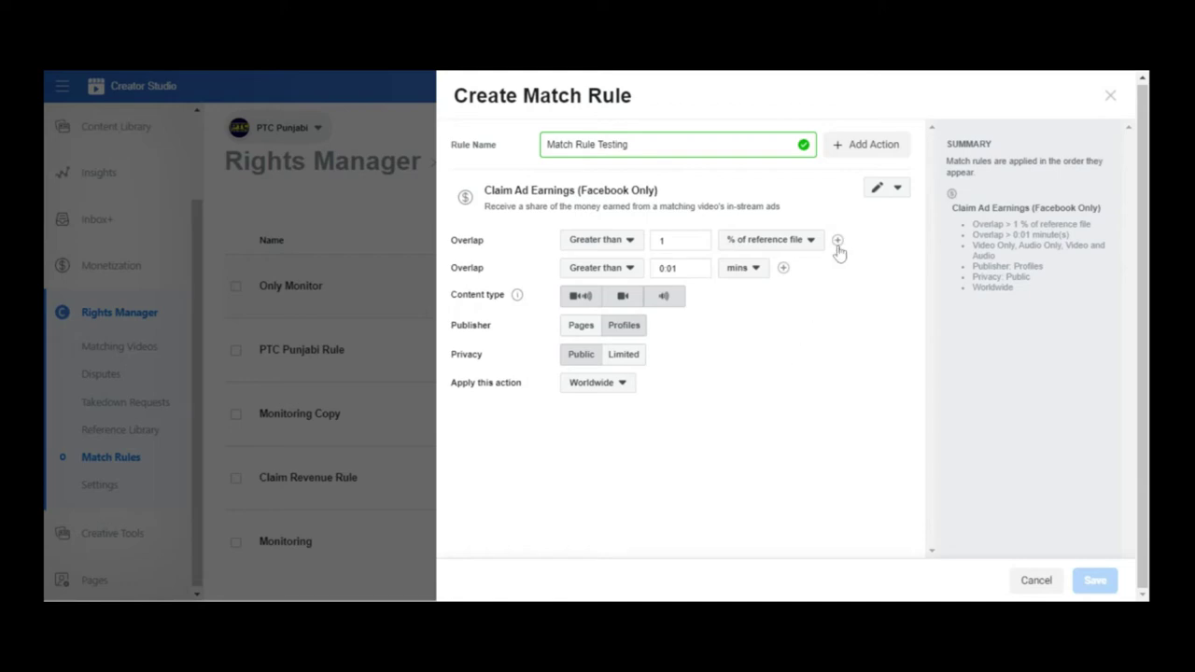
# Add a third overlap condition and remove it, then view the comparison choices for the minutes-based overlap.
pyautogui.click(785, 268)
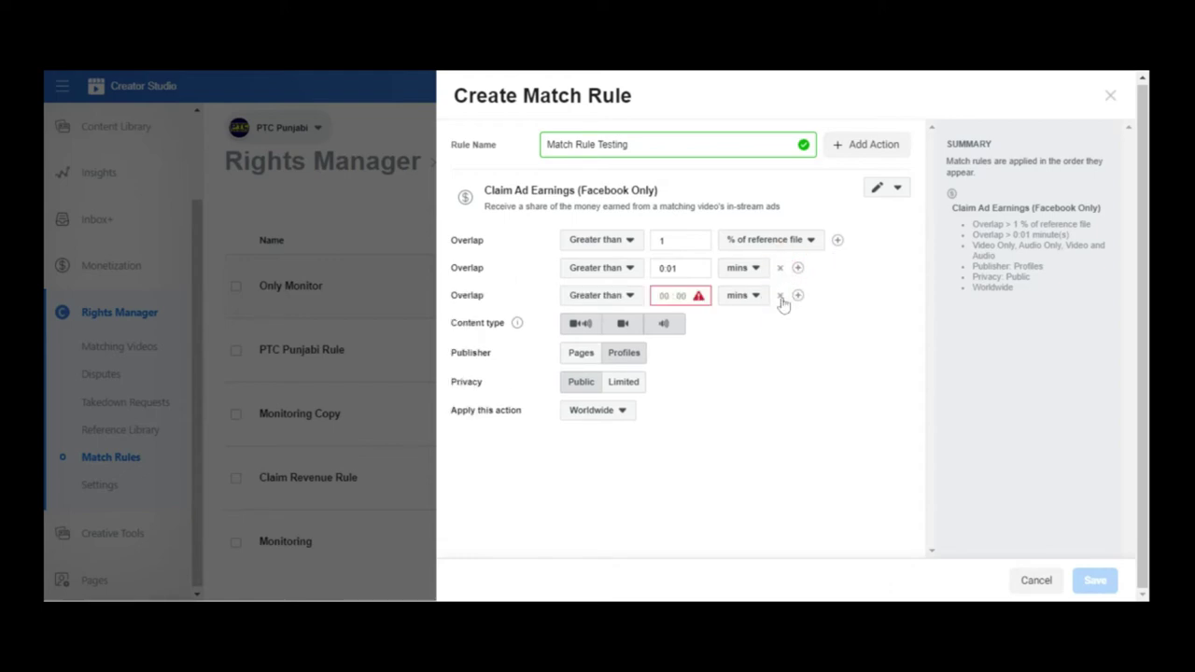
pyautogui.click(780, 295)
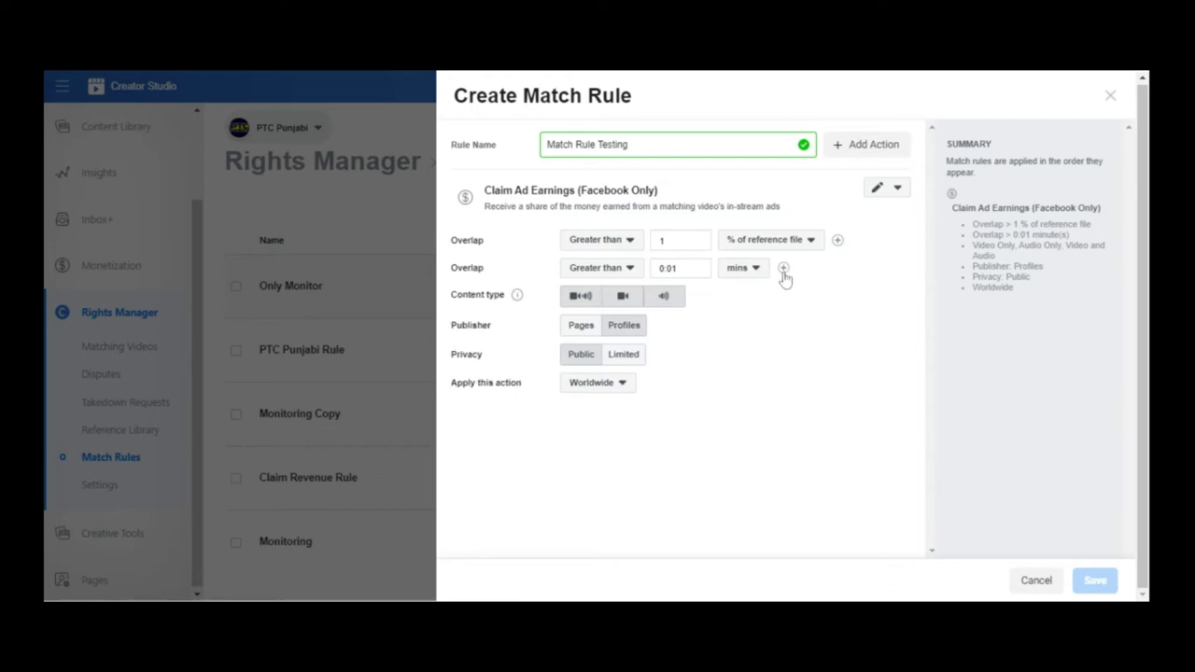
pyautogui.click(629, 269)
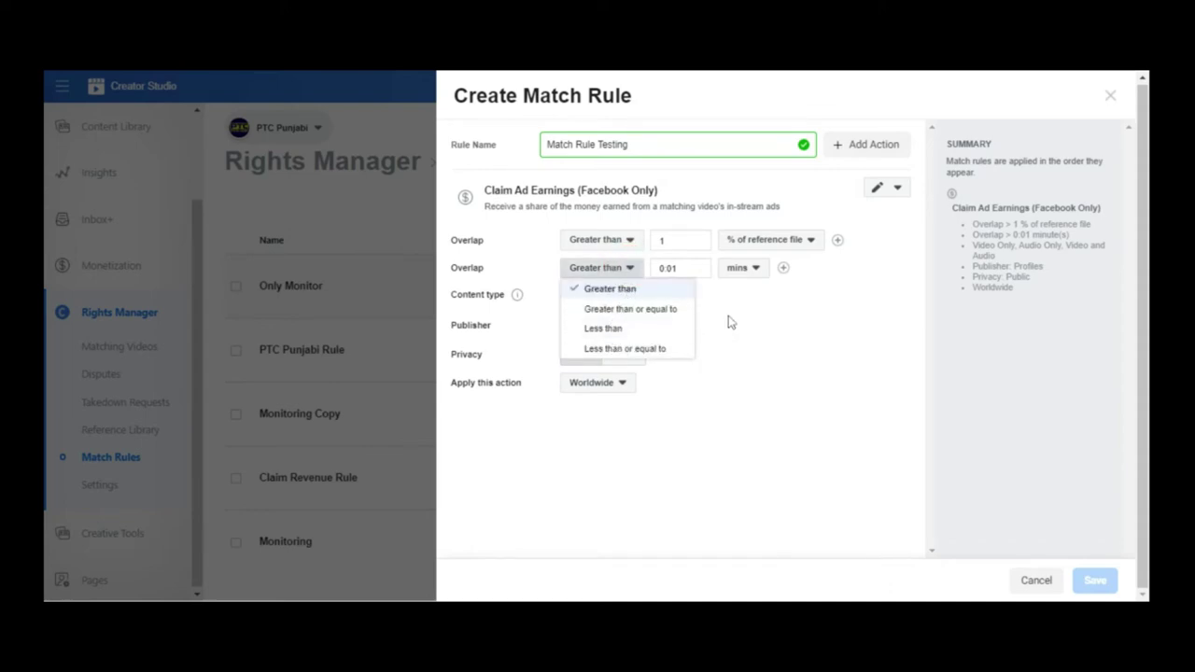
pyautogui.click(738, 337)
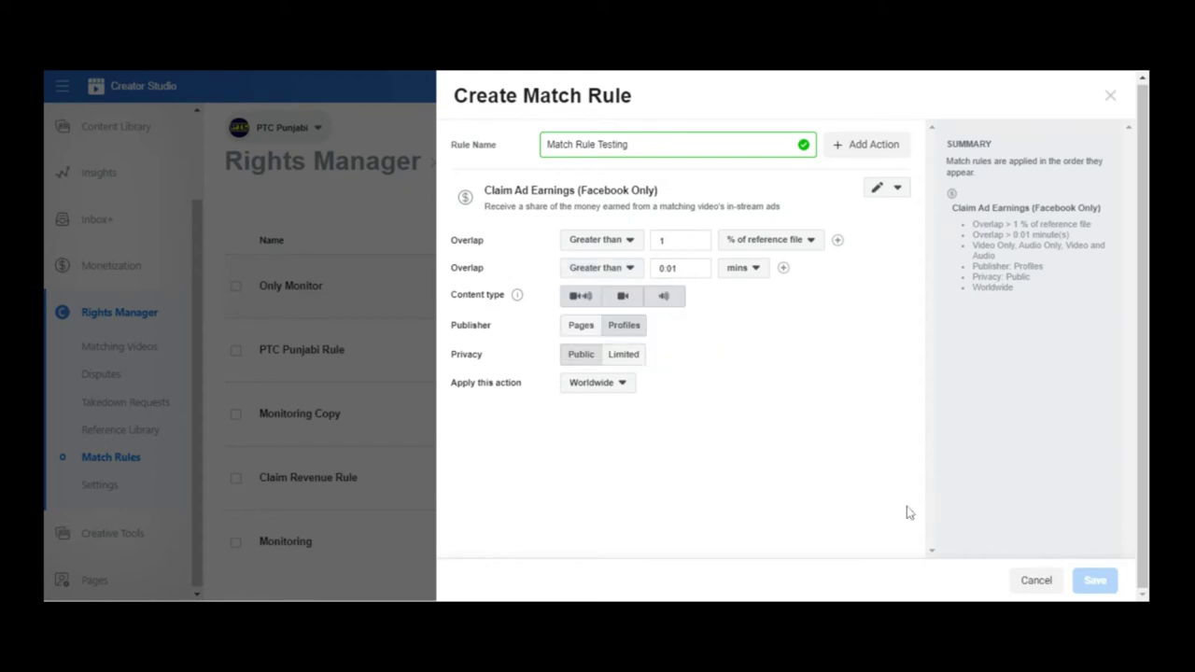
# Close the new match rule and discard its changes.
pyautogui.click(1110, 97)
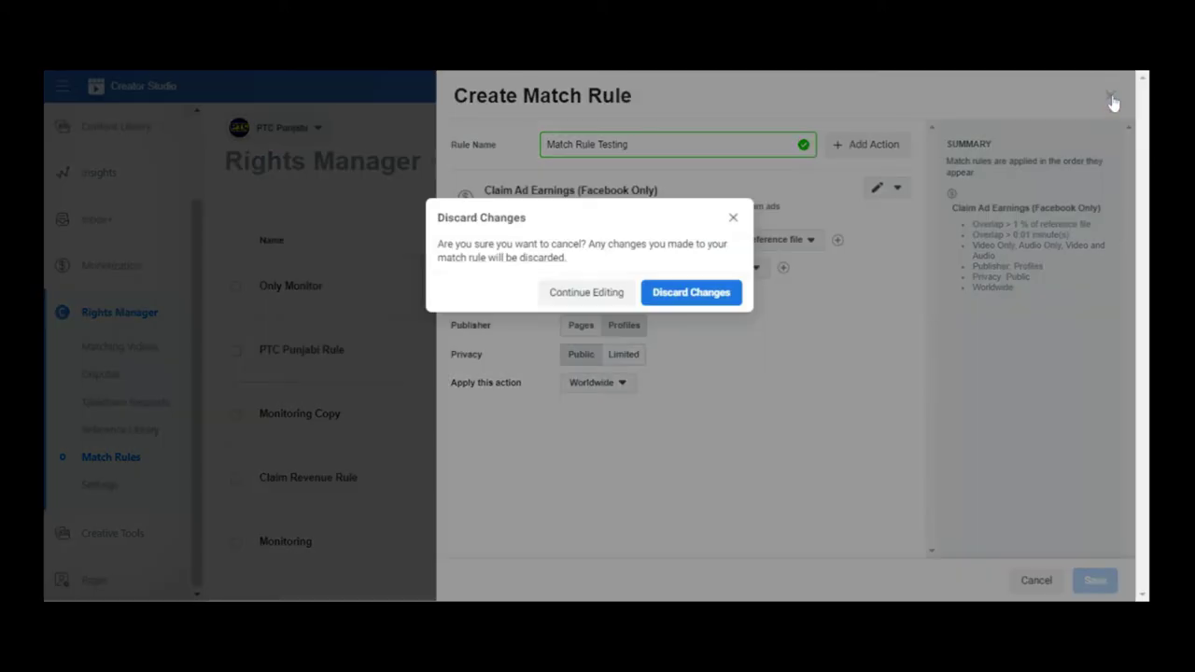
pyautogui.click(690, 293)
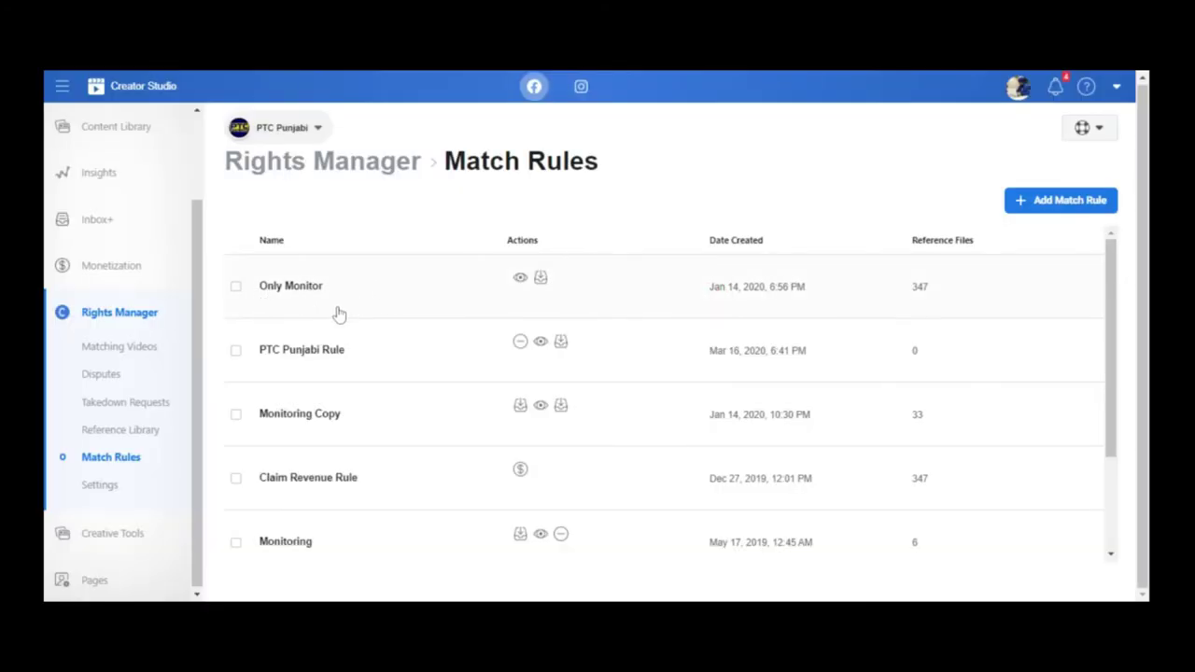
# Open the Claim Revenue Rule from the match rules list to review its conditions, and close it without saving.
pyautogui.scroll(-1, 338, 314)
pyautogui.scroll(-3, 338, 314)
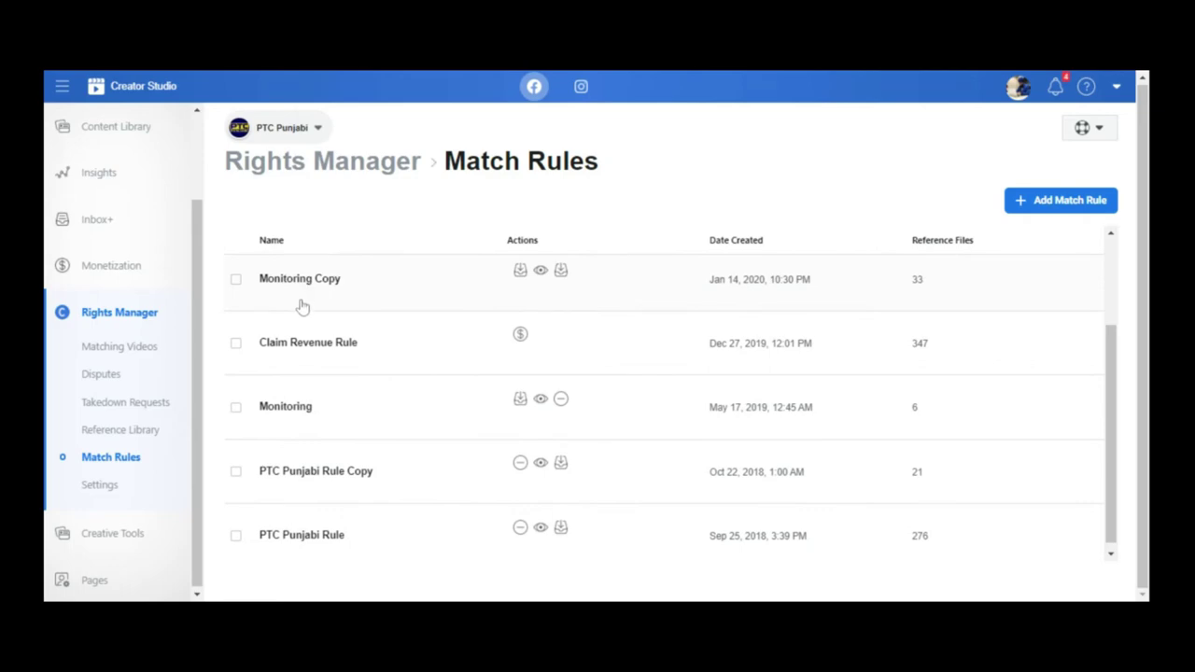
pyautogui.click(307, 353)
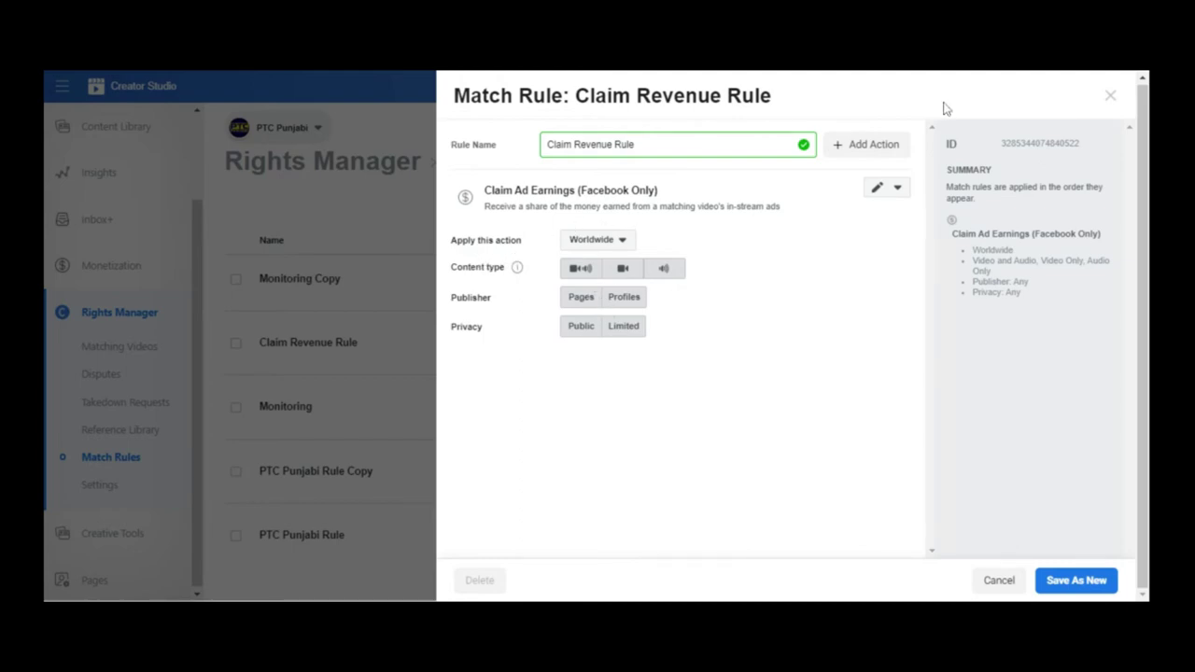
pyautogui.click(1110, 97)
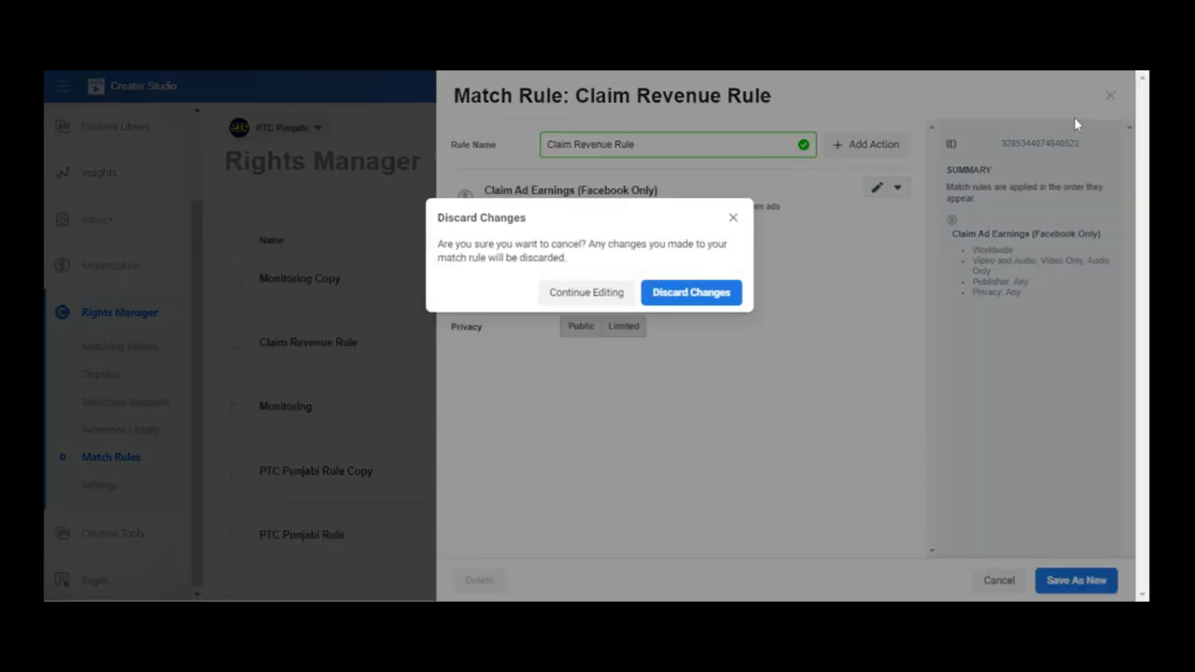
pyautogui.click(696, 292)
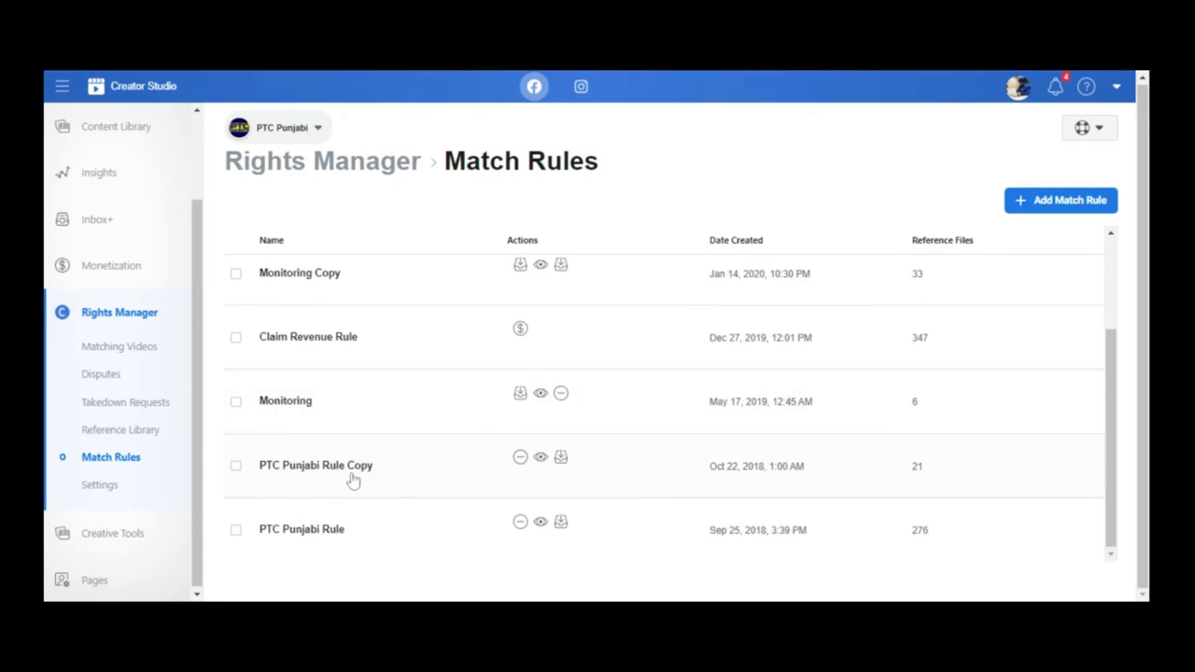
# Open PTC Punjabi Rule Copy and examine the settings of its Block, Monitor and Review actions.
pyautogui.click(324, 473)
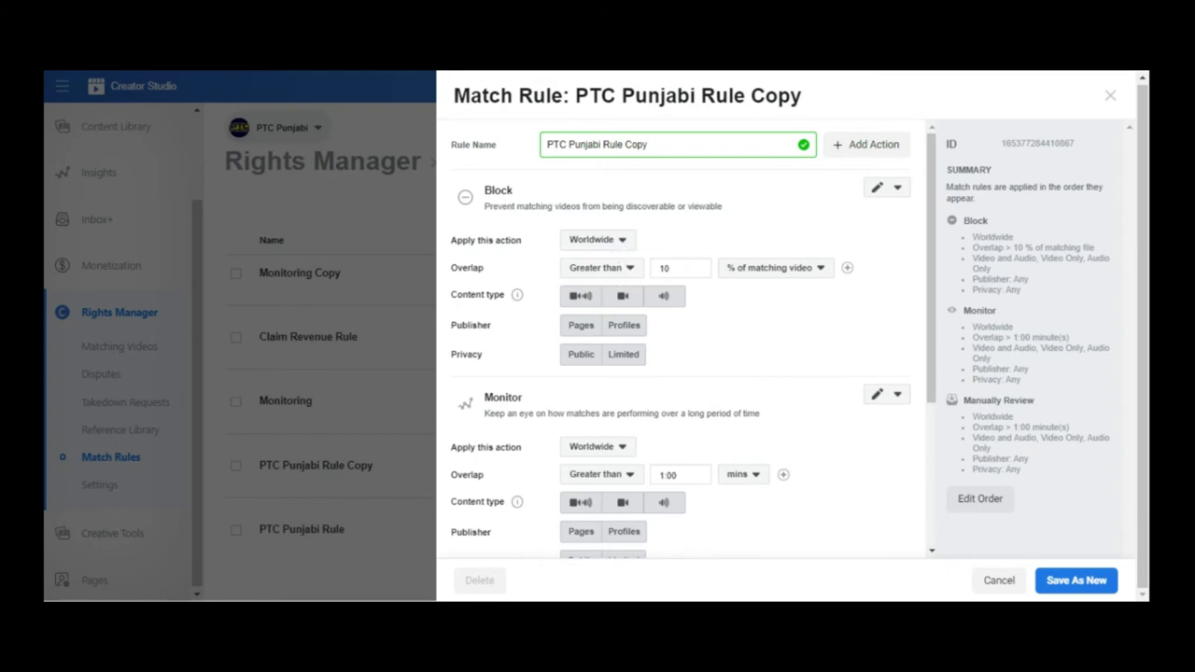
pyautogui.scroll(-3, 530, 410)
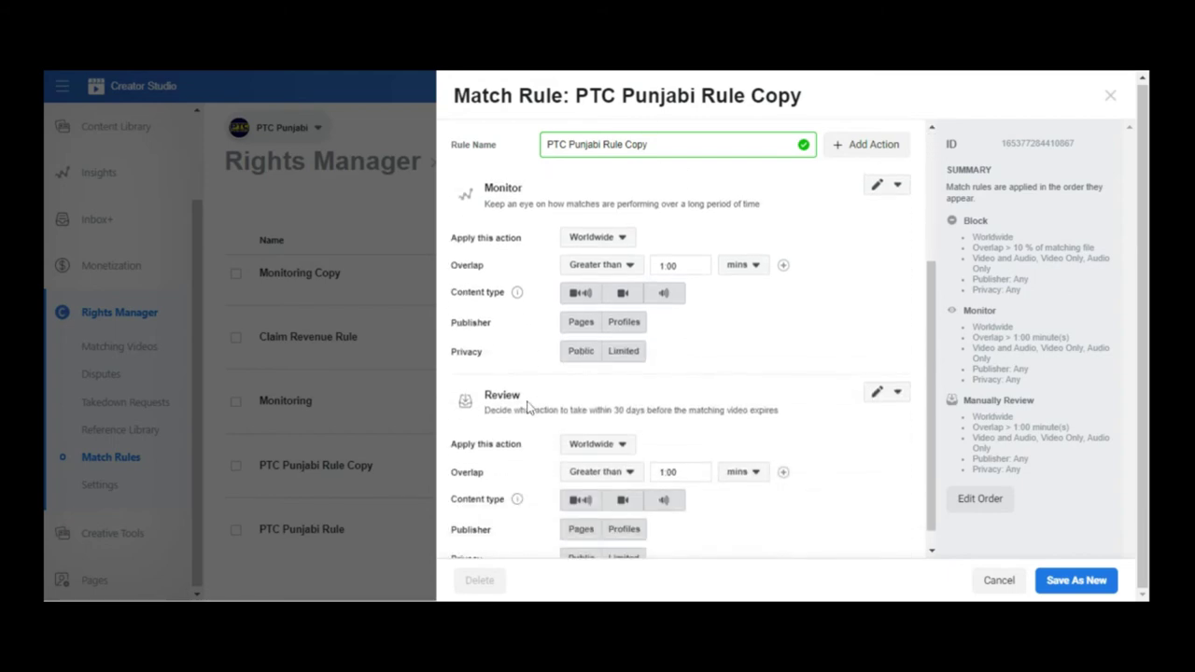
pyautogui.scroll(3, 528, 378)
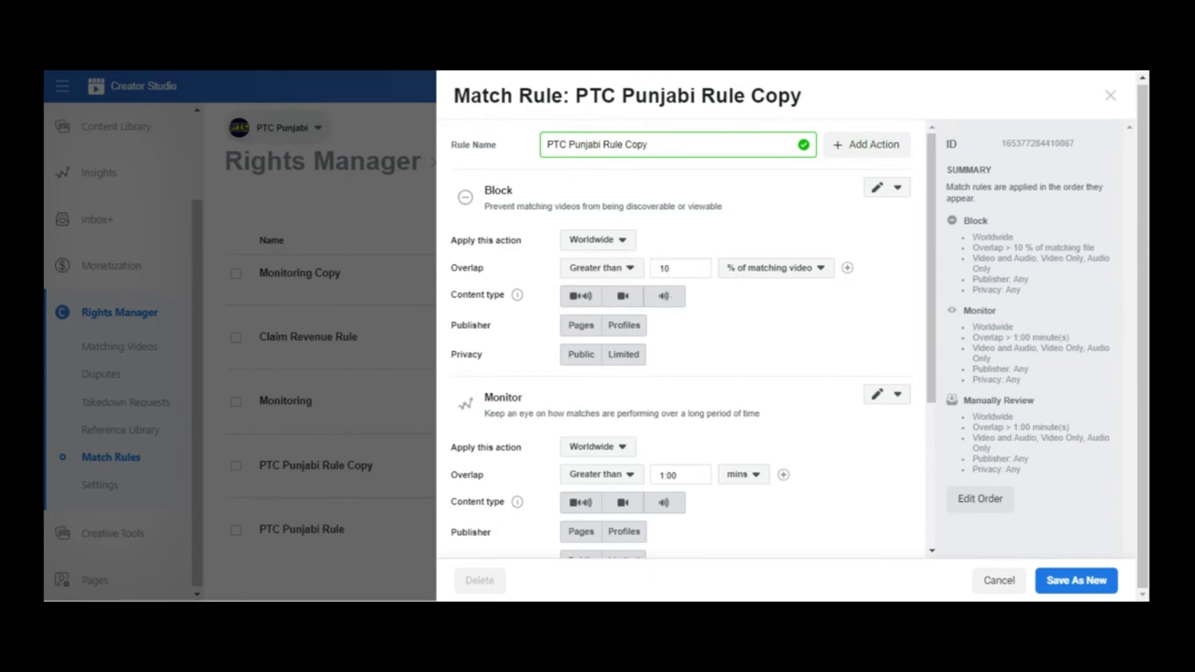
# Examine the rule summary, focusing on the Block action's territory, overlap, content type, publisher and privacy conditions.
pyautogui.moveTo(941, 157); pyautogui.dragTo(1082, 484)
pyautogui.click(1088, 366)
pyautogui.doubleClick(974, 237)
pyautogui.click(1015, 255)
pyautogui.click(1023, 252)
pyautogui.moveTo(1036, 258); pyautogui.dragTo(985, 259)
pyautogui.click(1012, 280)
pyautogui.moveTo(1018, 291); pyautogui.dragTo(972, 290)
pyautogui.click(1042, 324)
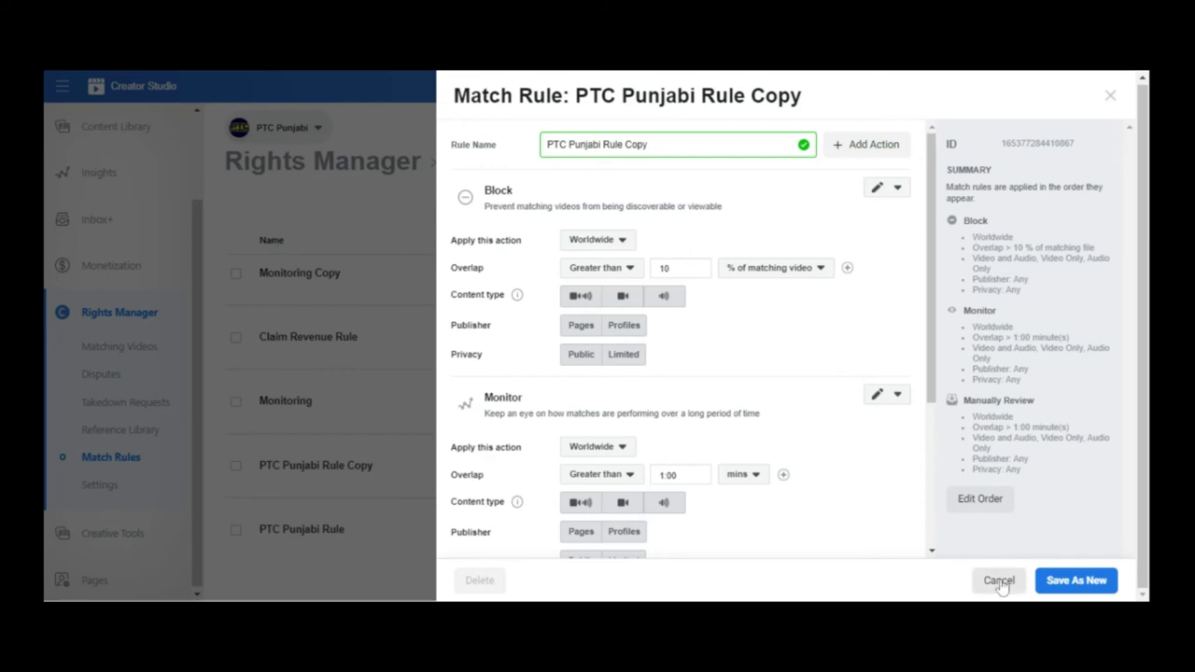
# Close PTC Punjabi Rule Copy without saving it, and open the Rights Manager settings.
pyautogui.click(1110, 99)
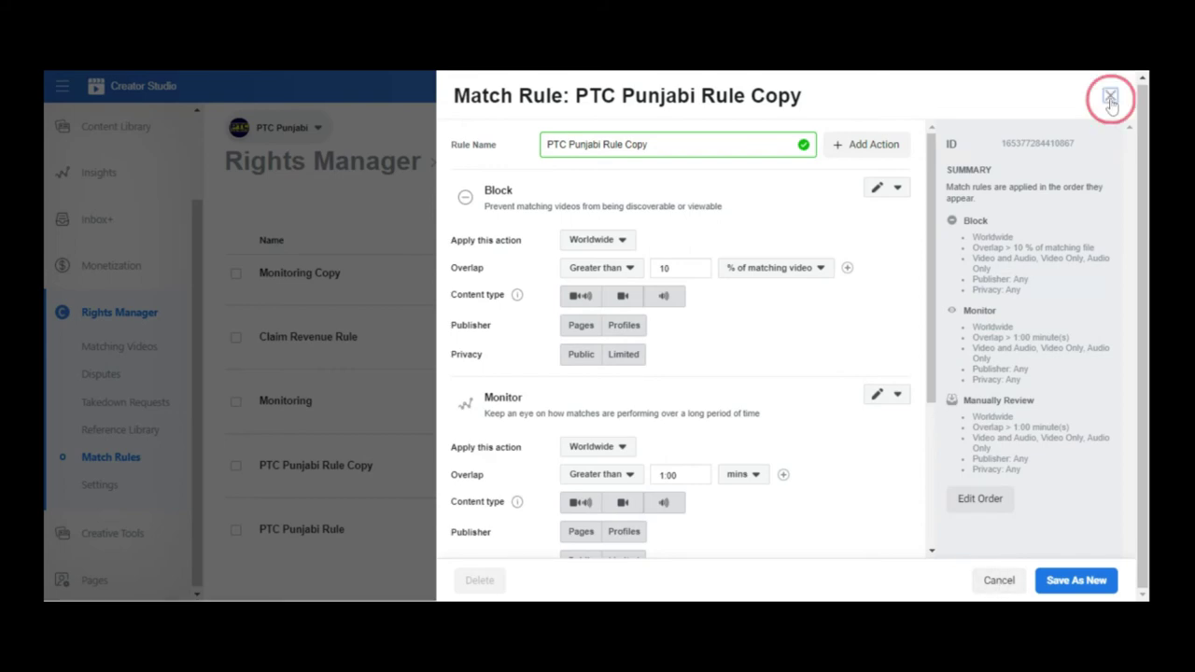
pyautogui.click(725, 294)
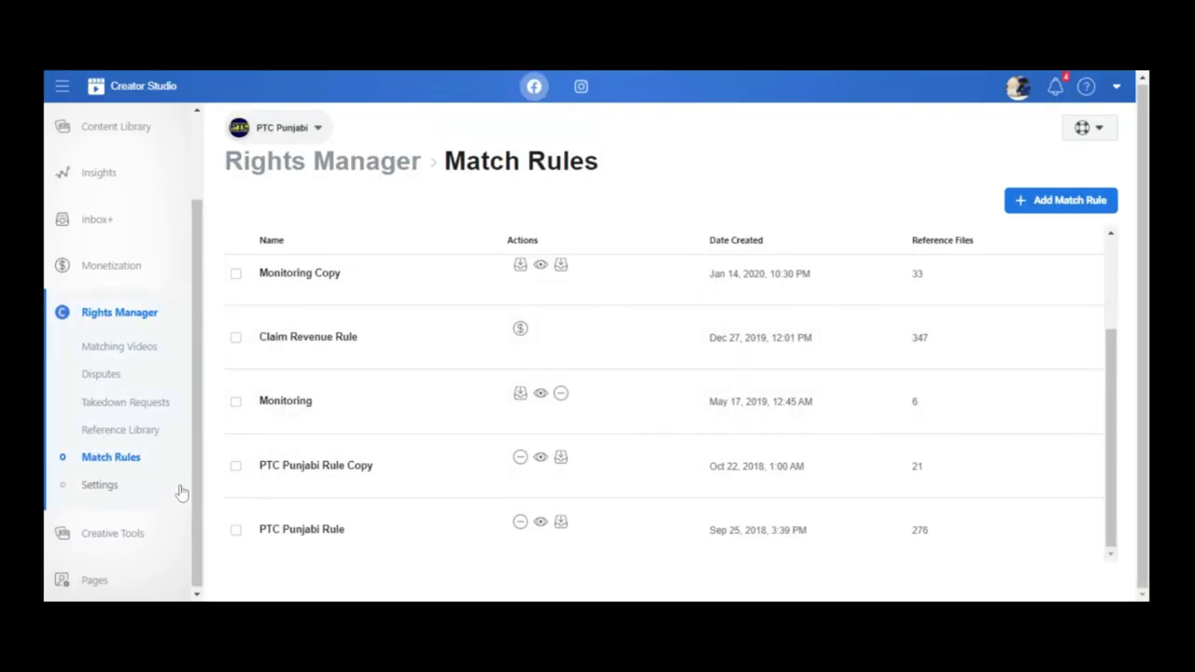
pyautogui.click(104, 485)
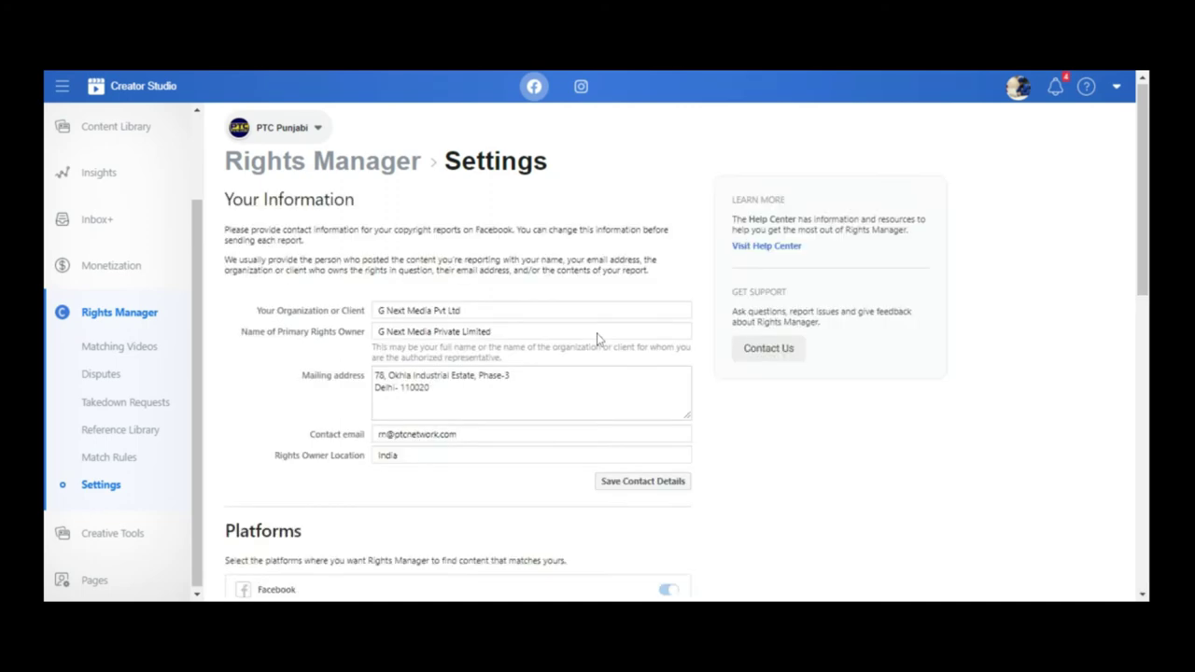
# Examine the Rights Manager contact information, the enabled platforms and the ownership settings.
pyautogui.scroll(-5, 598, 338)
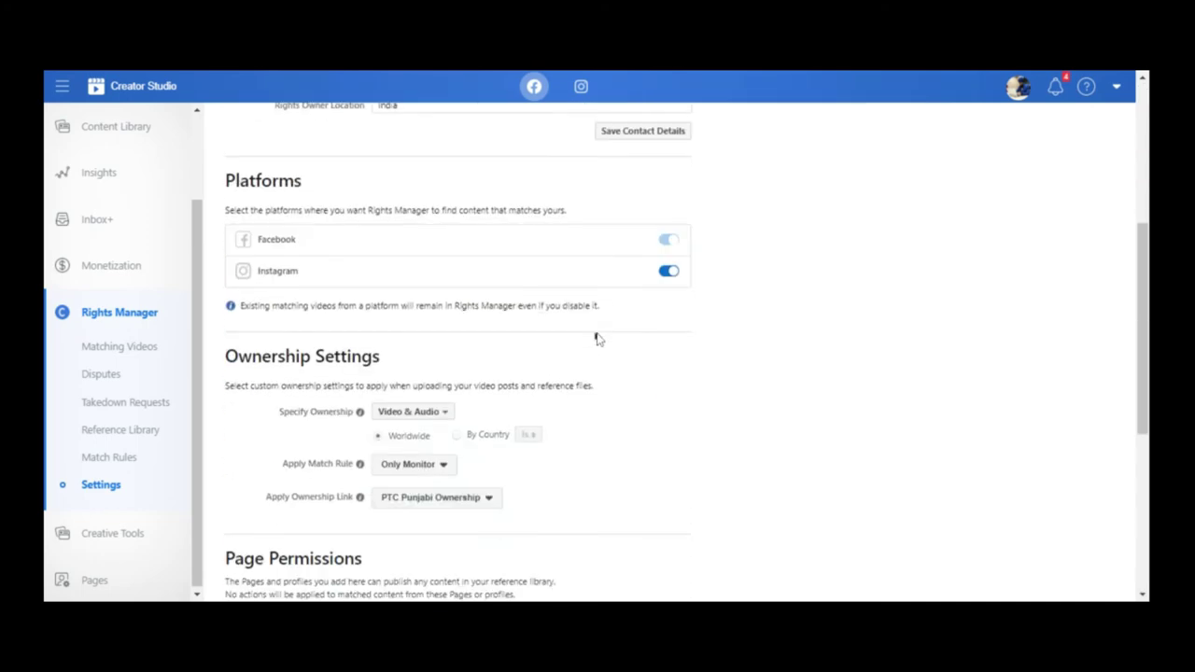
pyautogui.scroll(4, 597, 339)
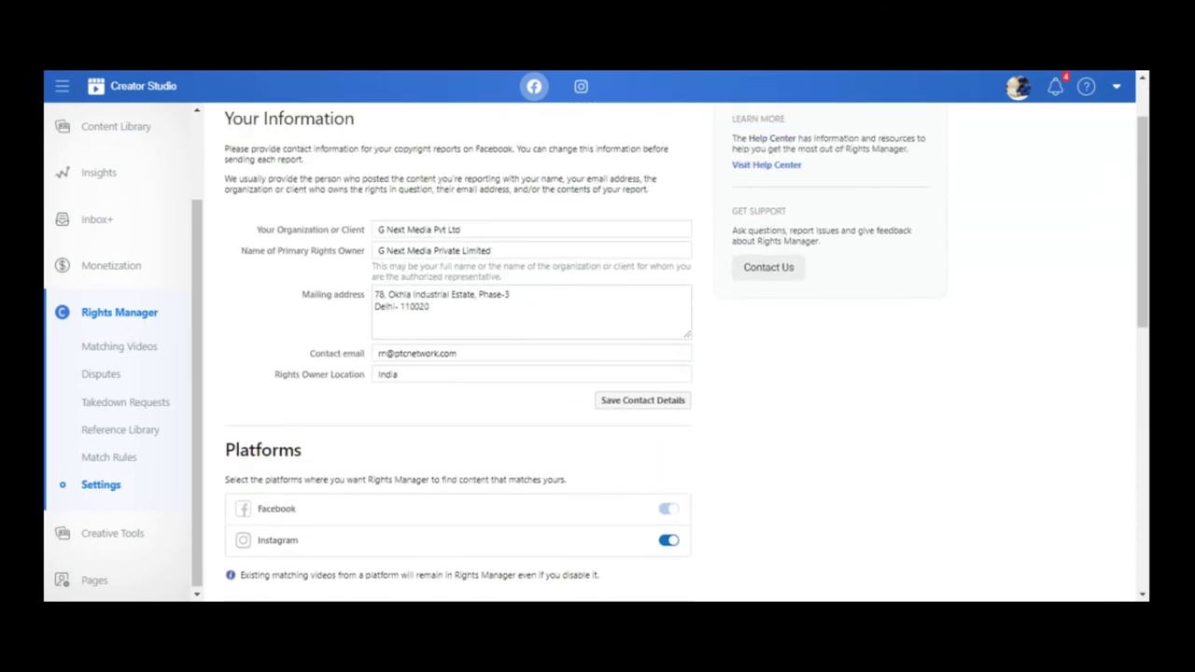
pyautogui.scroll(-4, 497, 322)
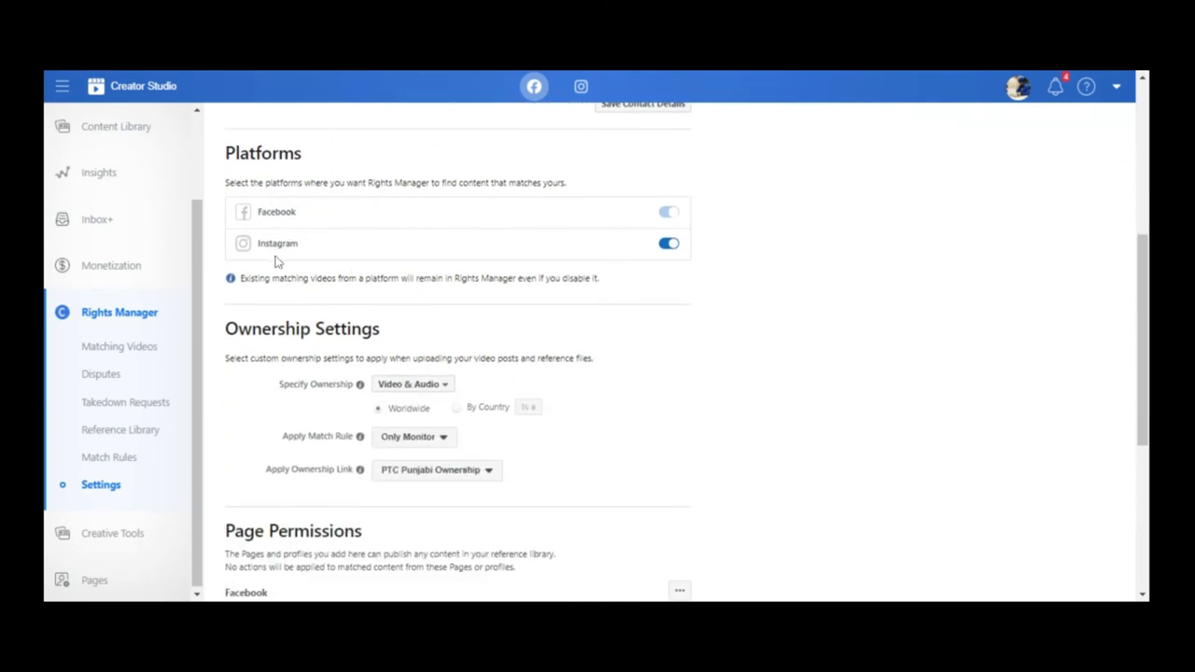
pyautogui.scroll(-2, 339, 277)
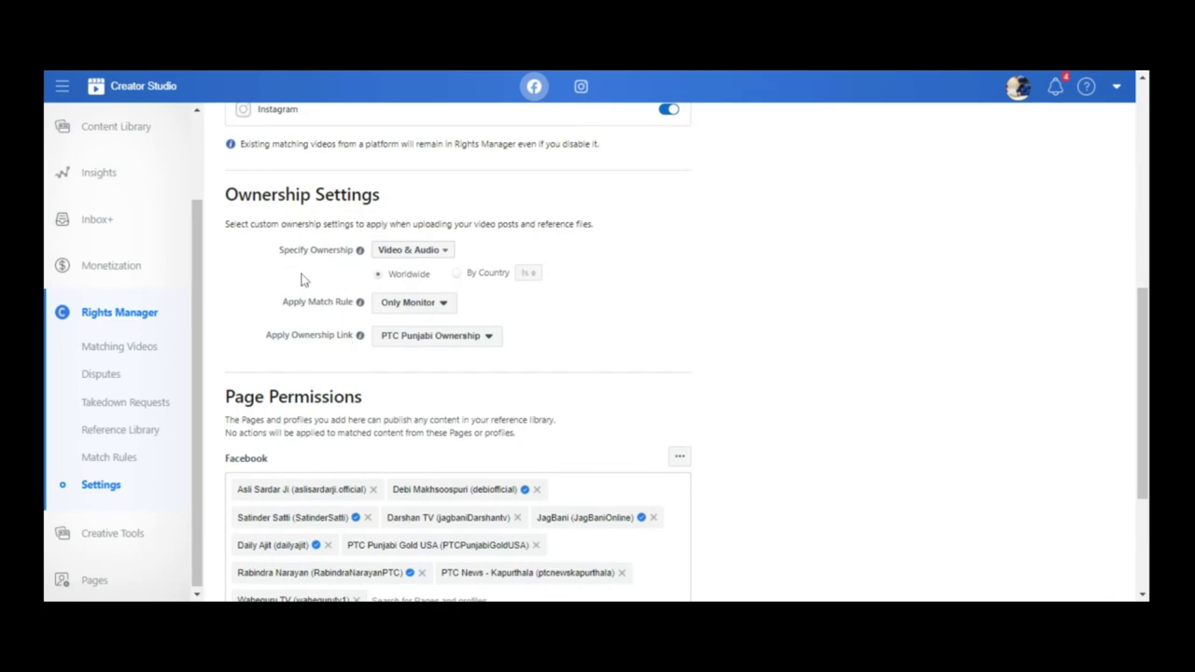
pyautogui.scroll(2, 299, 280)
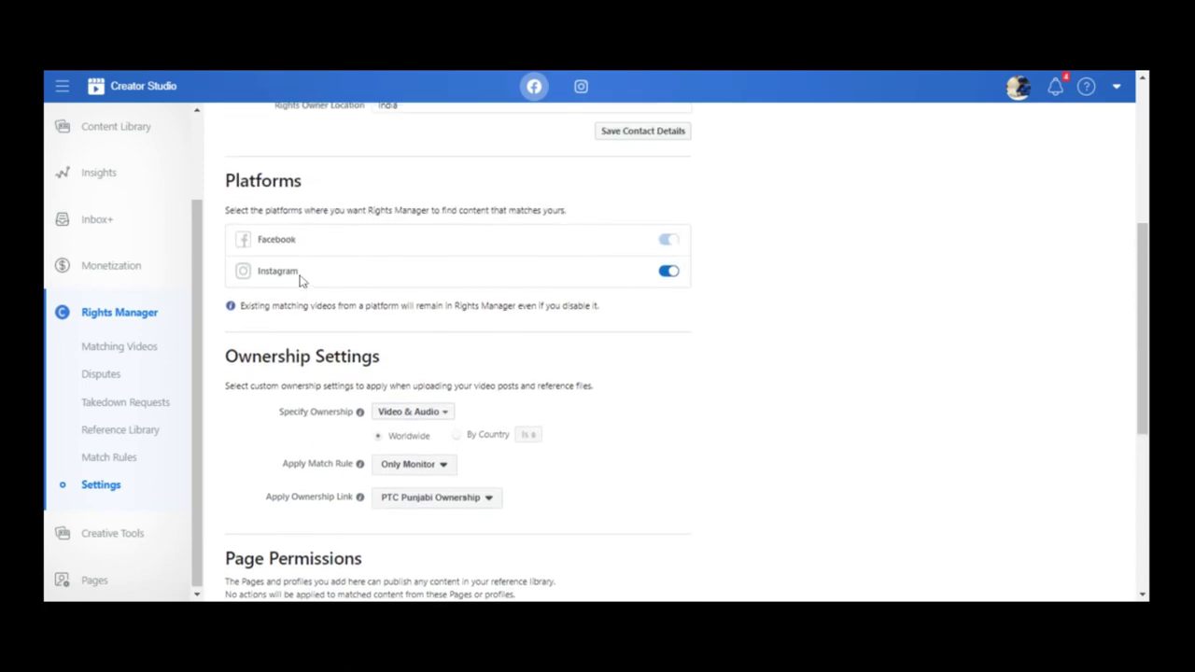
pyautogui.scroll(-1, 275, 515)
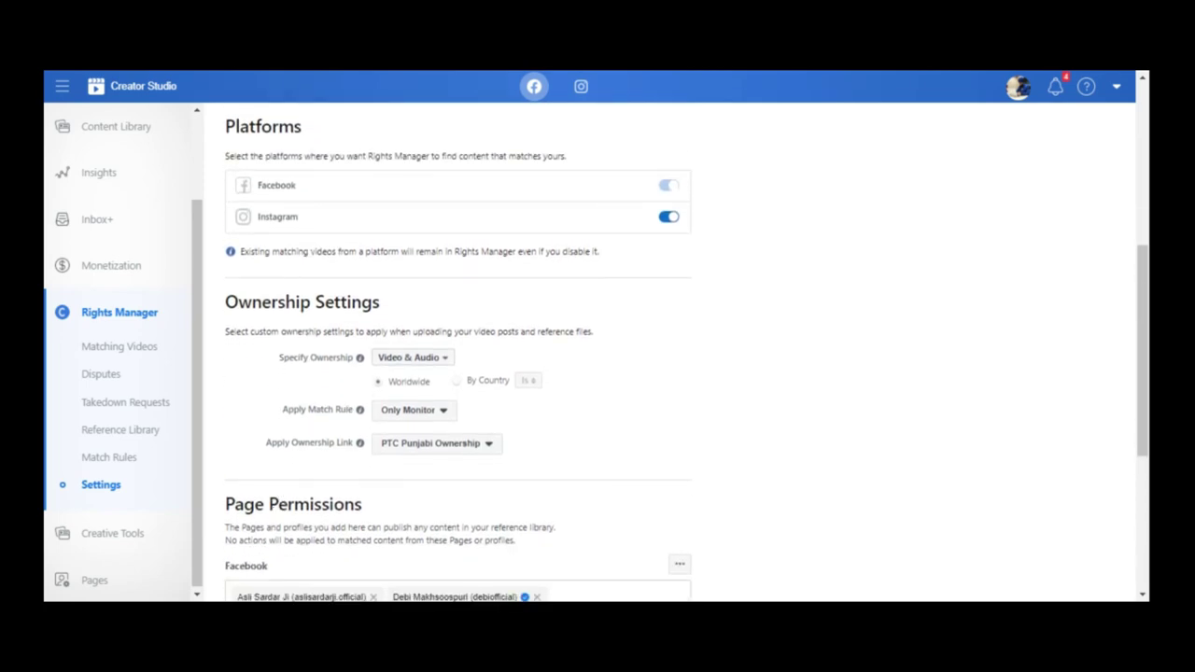
# Review the Page Permissions for Facebook and Instagram and the Terms of Service section, and return to the contact information.
pyautogui.moveTo(228, 504); pyautogui.dragTo(366, 506)
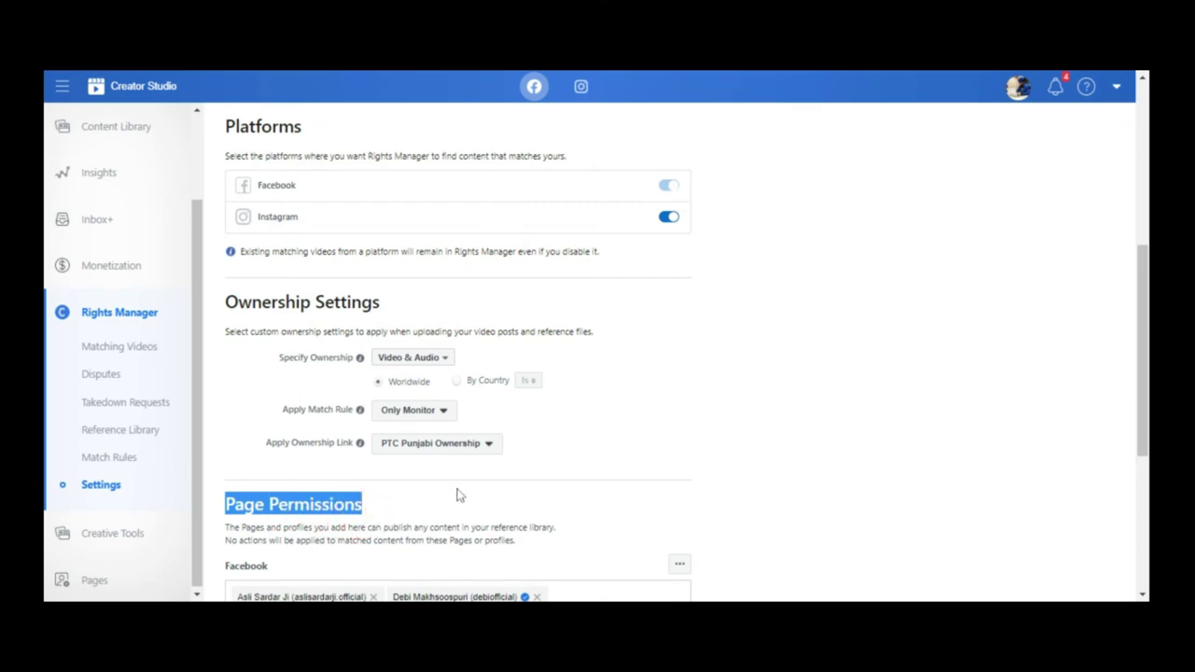
pyautogui.scroll(-3, 459, 495)
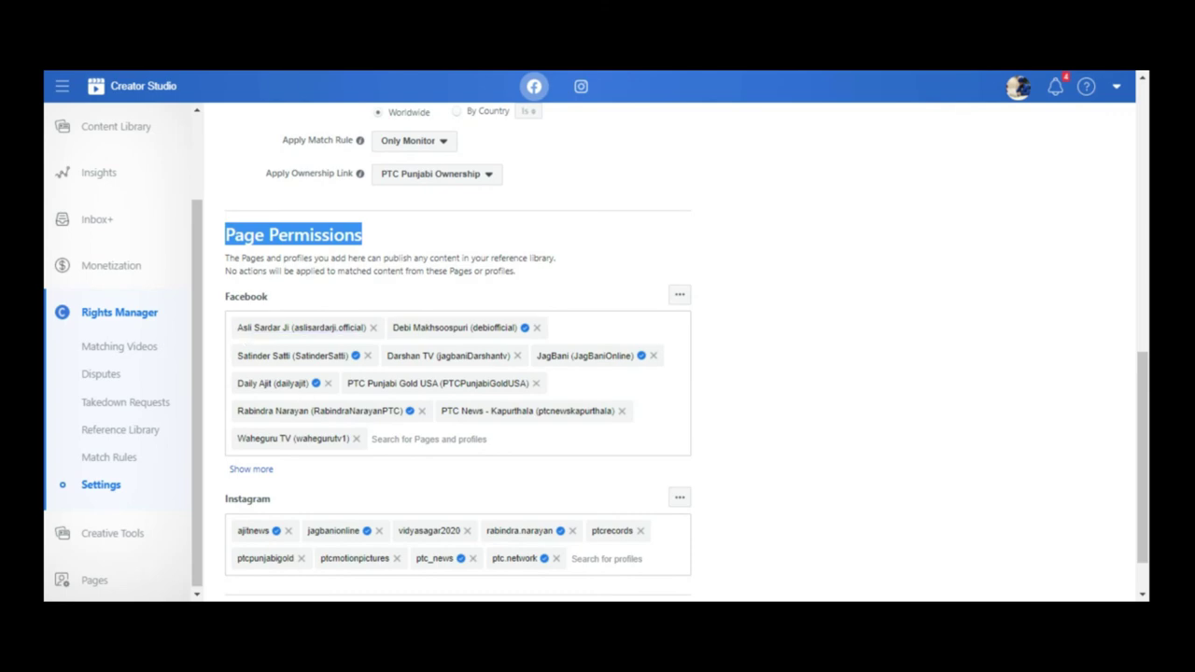
pyautogui.scroll(-1, 367, 439)
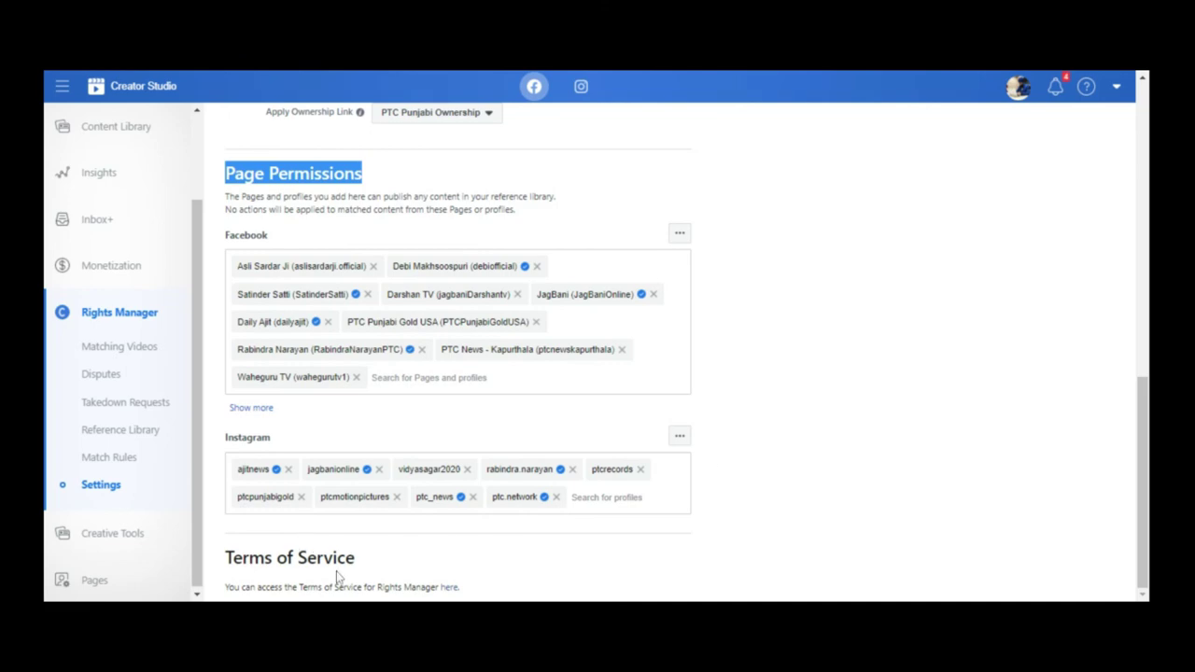
pyautogui.scroll(5, 426, 445)
pyautogui.click(881, 349)
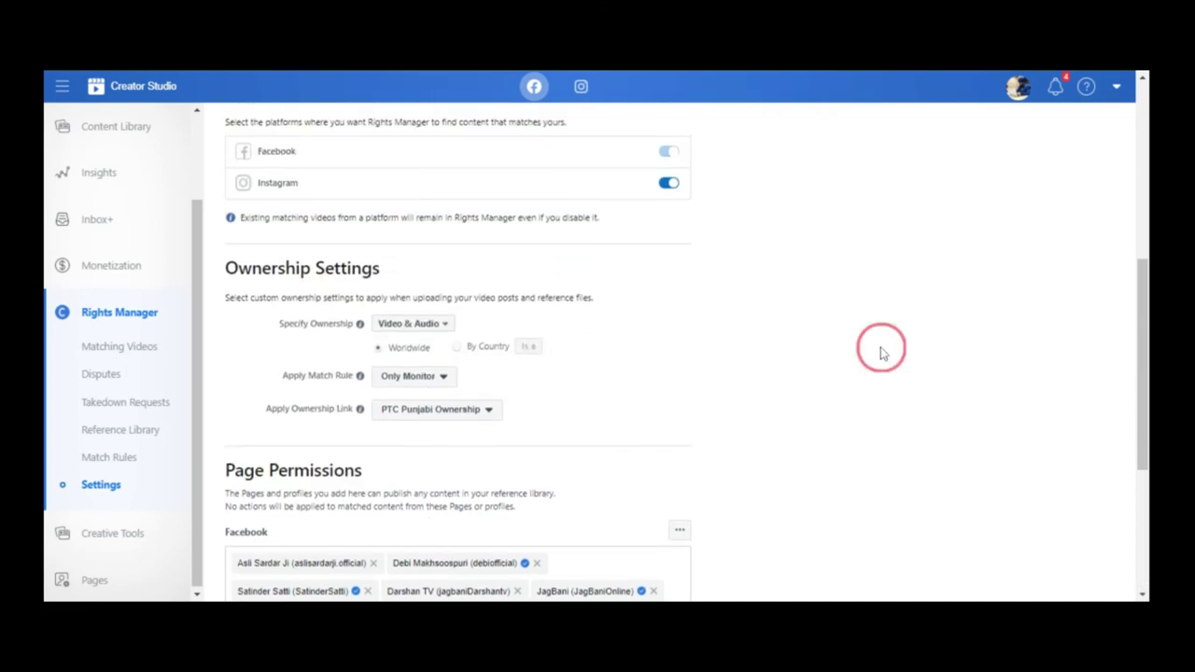
pyautogui.scroll(2, 484, 345)
pyautogui.scroll(4, 495, 313)
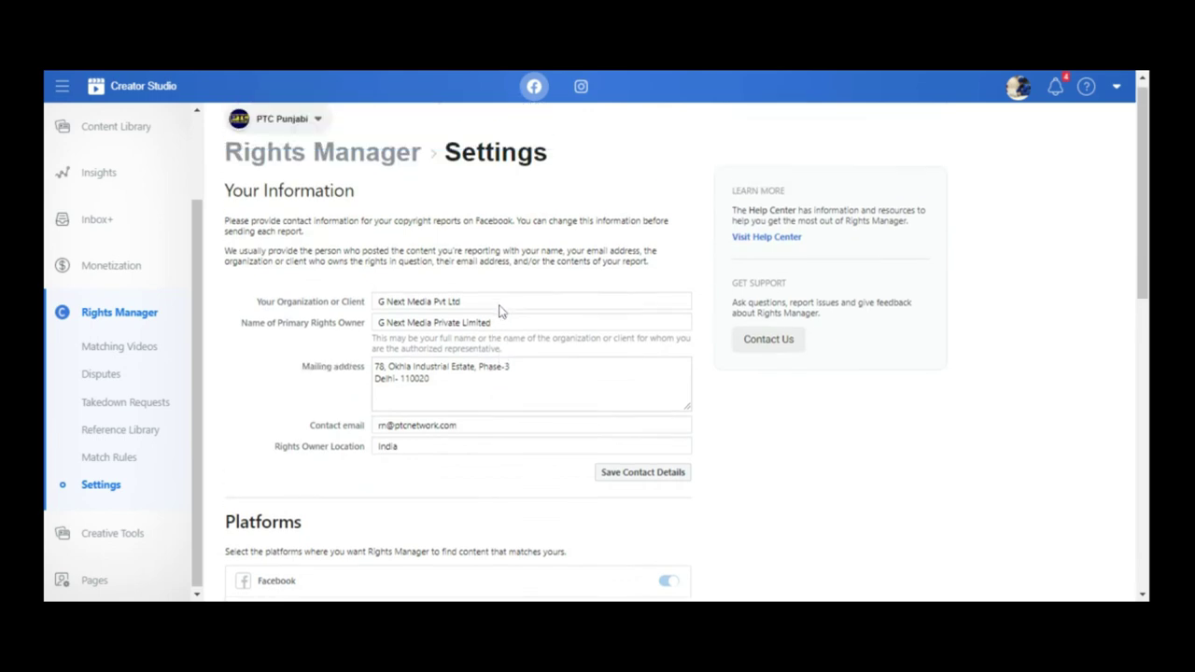